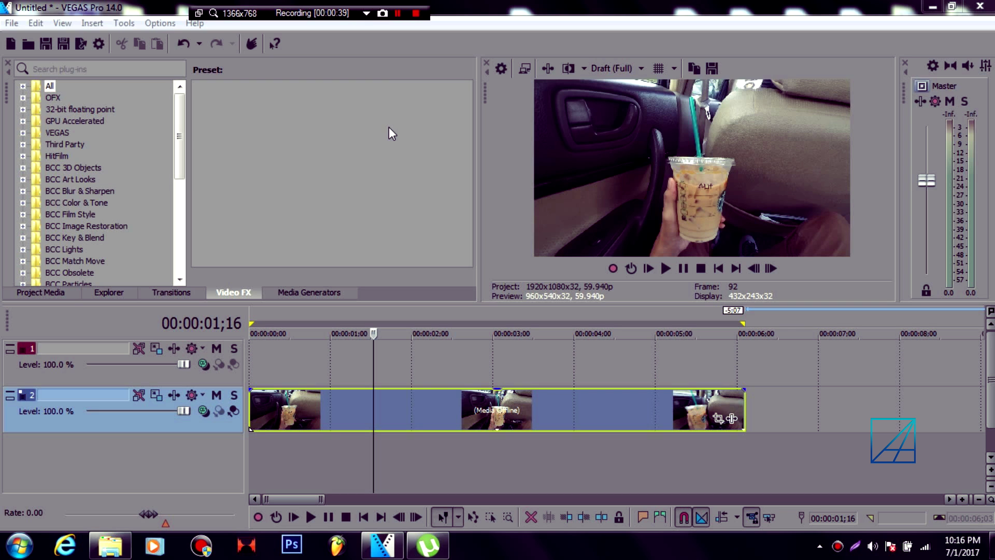
# - Move the playhead to 00:00:02;07 on the cup clip and add a timeline marker there
pyautogui.click(323, 422)
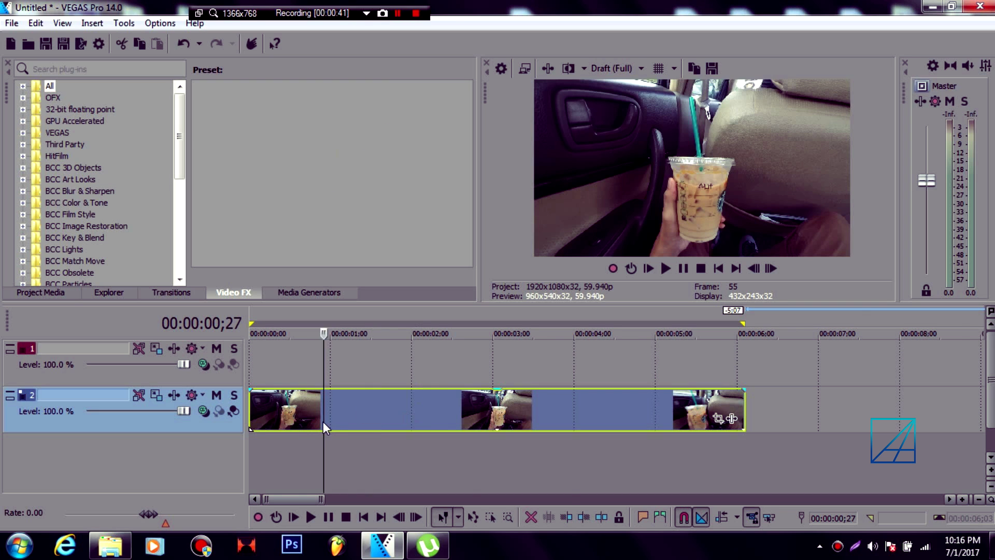
pyautogui.scroll(-5, 332, 422)
pyautogui.scroll(3, 322, 423)
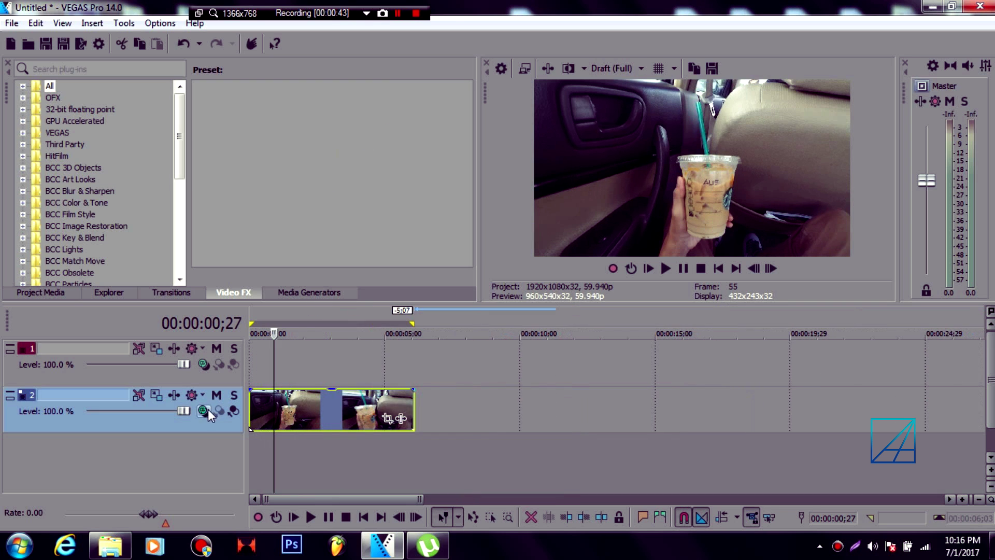
pyautogui.scroll(2, 302, 418)
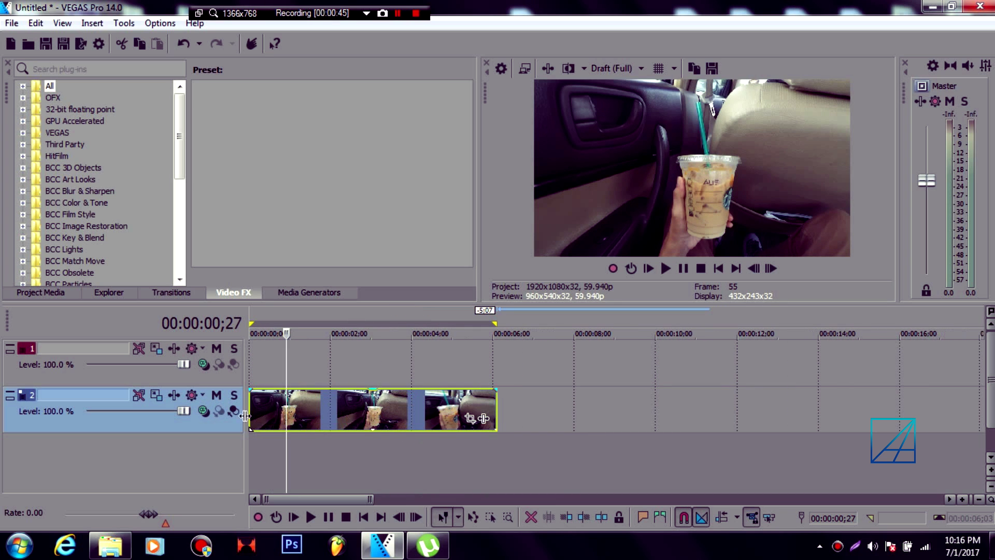
pyautogui.click(231, 377)
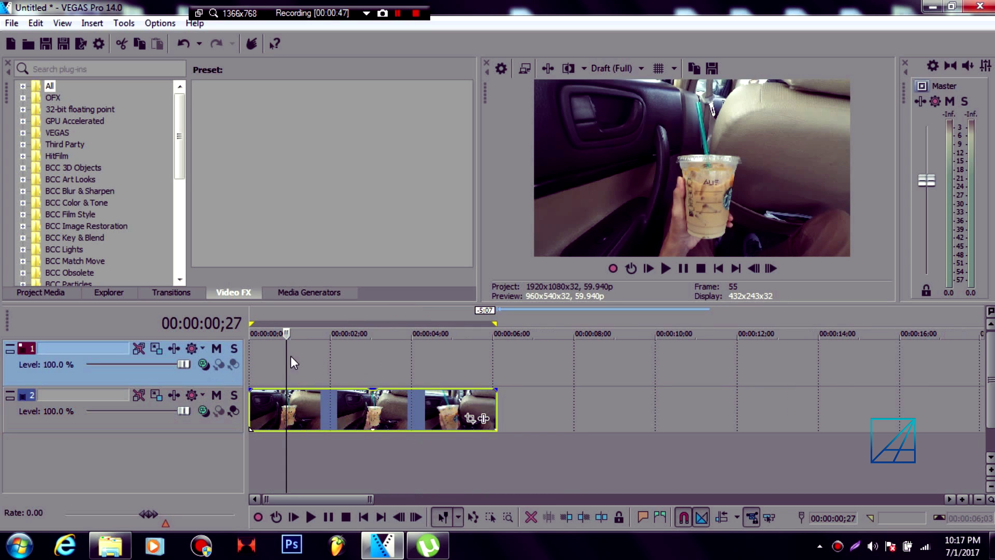
pyautogui.moveTo(287, 362); pyautogui.dragTo(339, 376)
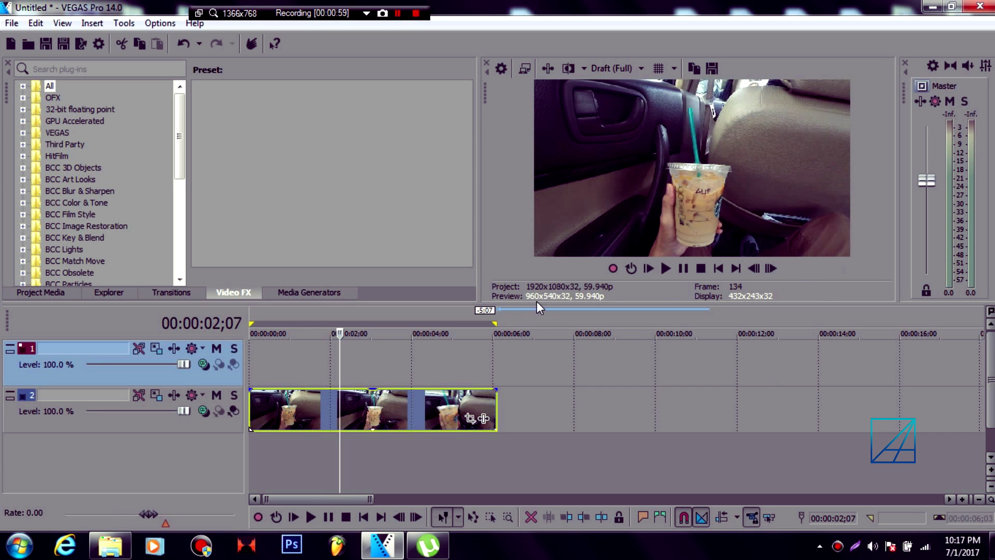
pyautogui.scroll(10, 408, 416)
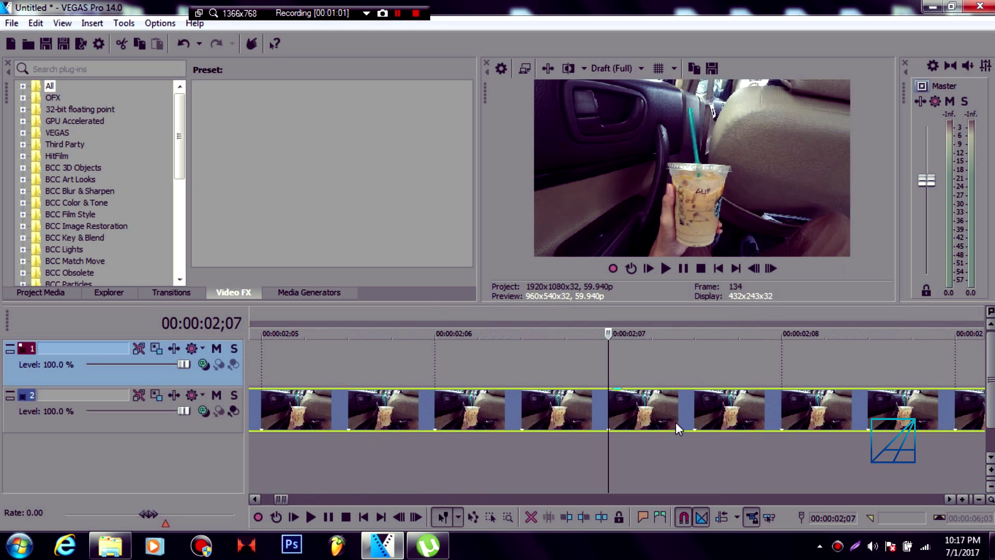
pyautogui.scroll(2, 650, 429)
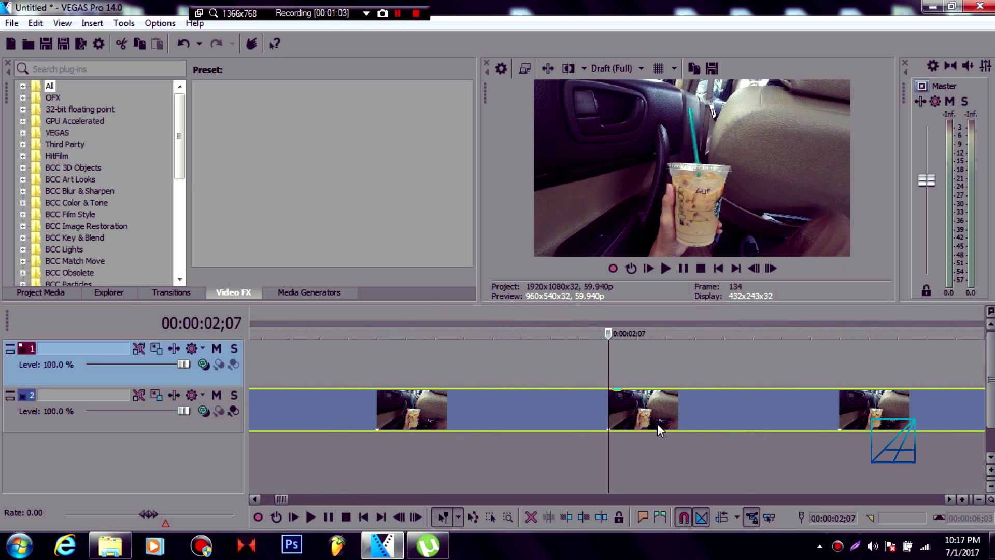
pyautogui.scroll(-1, 697, 412)
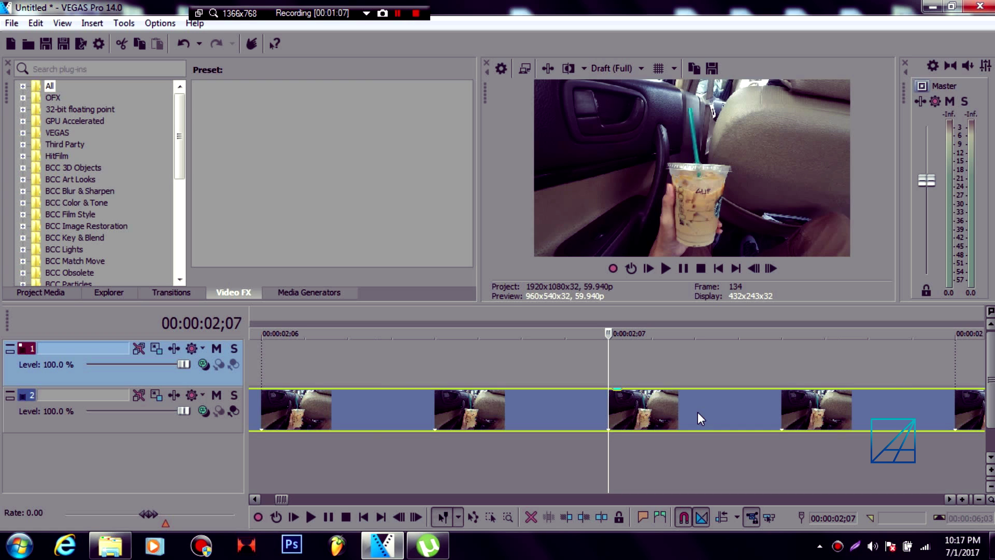
pyautogui.press('m')
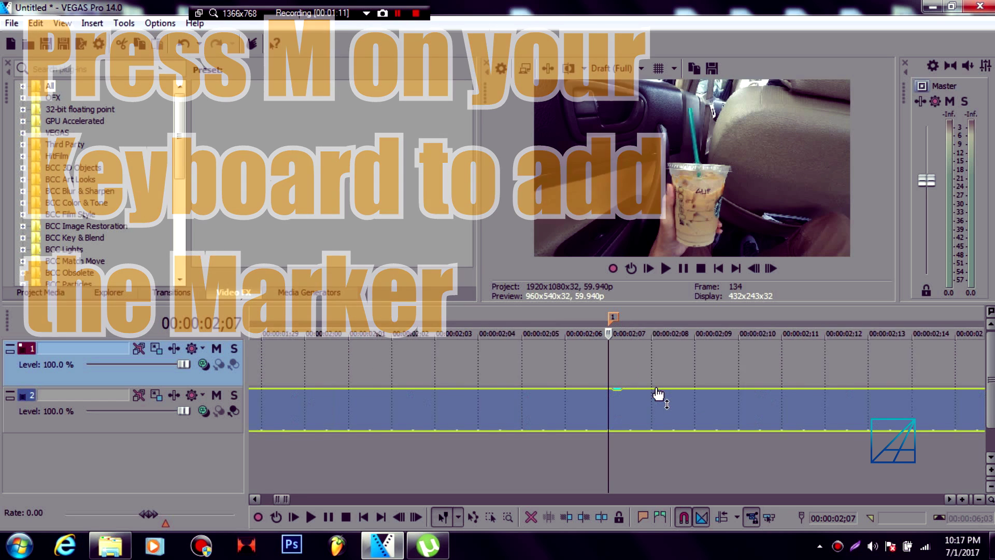
pyautogui.scroll(3, 658, 394)
pyautogui.press('Right')
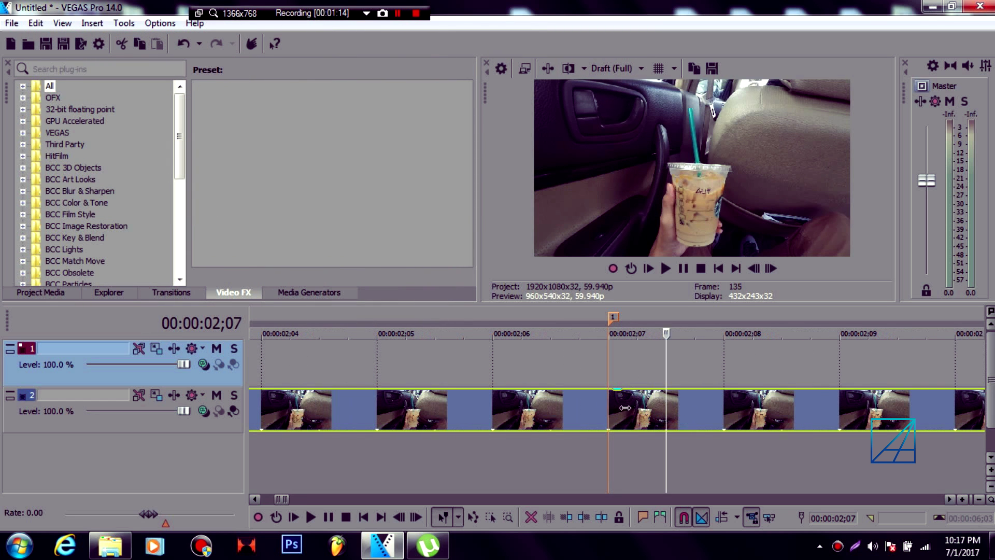
pyautogui.press('Left')
pyautogui.scroll(-5, 642, 415)
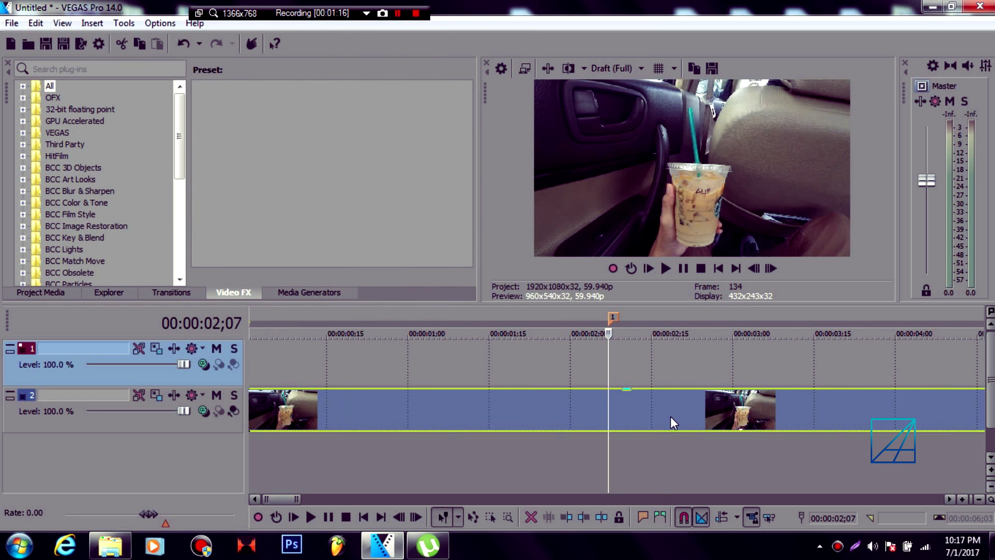
pyautogui.scroll(-5, 647, 409)
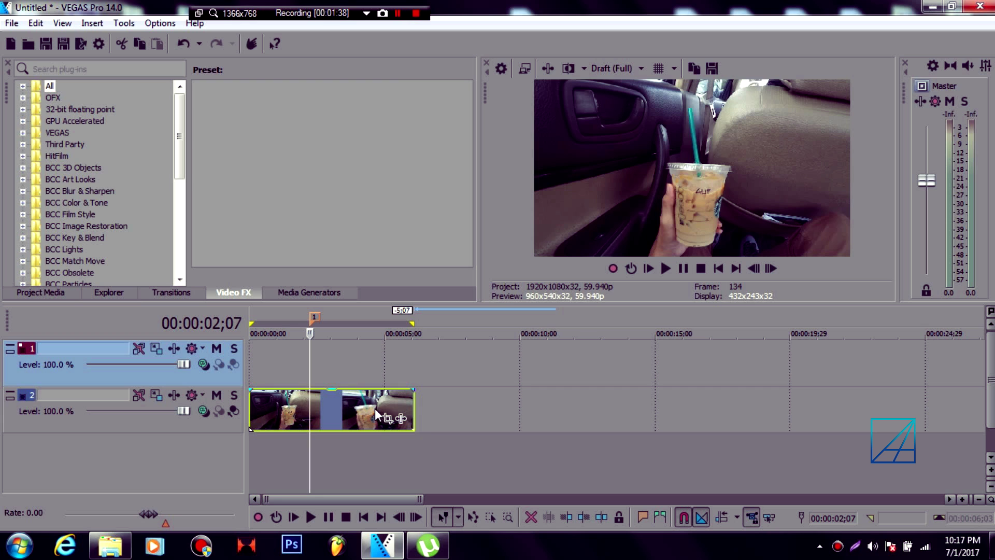
# - Select the cup clip on track 2 and align the playhead with marker 1 at 00:00:02;07
pyautogui.click(340, 407)
pyautogui.click(298, 410)
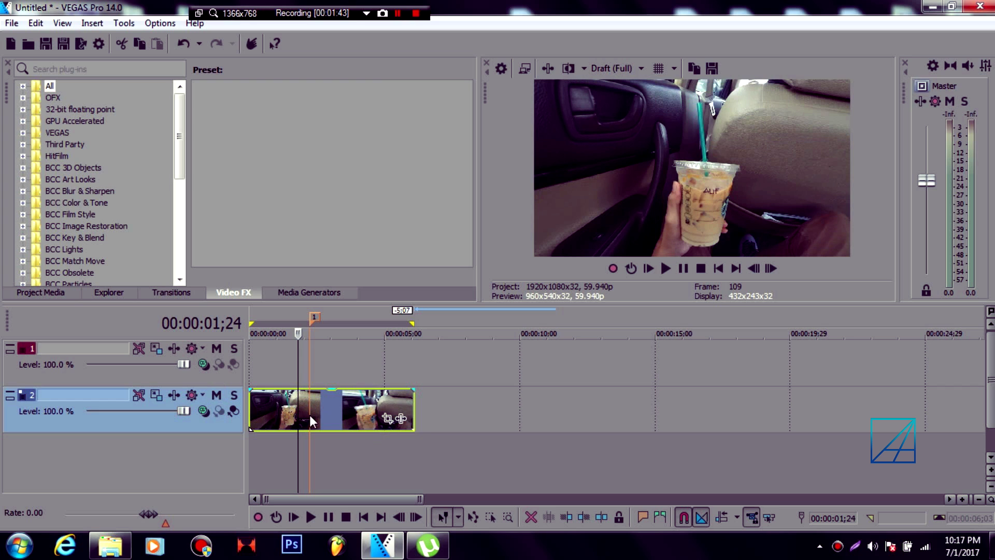
pyautogui.click(296, 399)
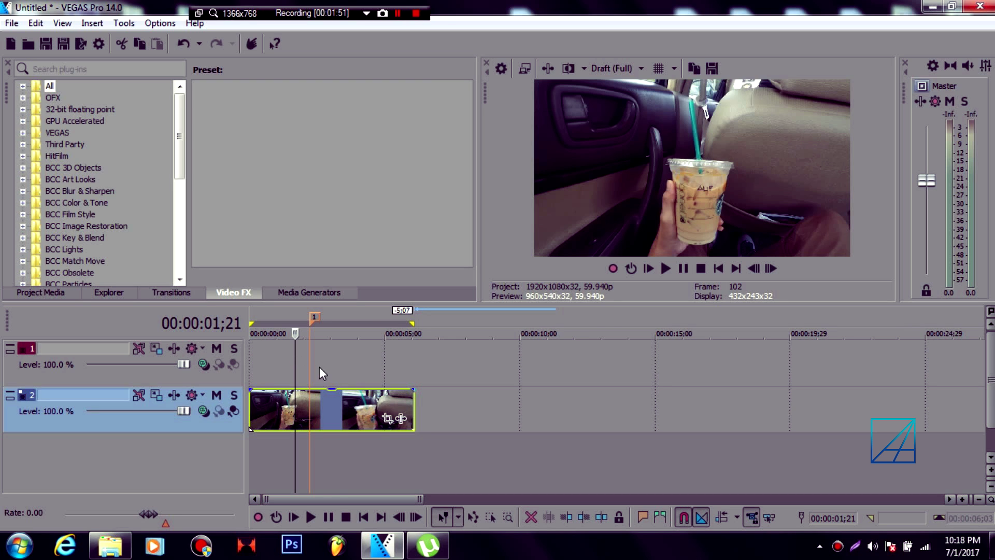
pyautogui.scroll(3, 319, 366)
pyautogui.click(365, 404)
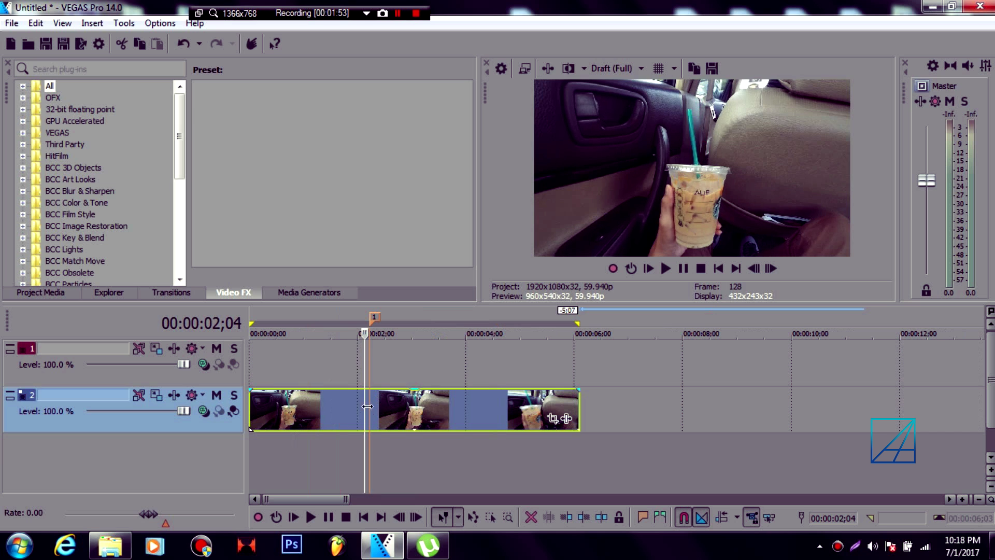
pyautogui.click(368, 406)
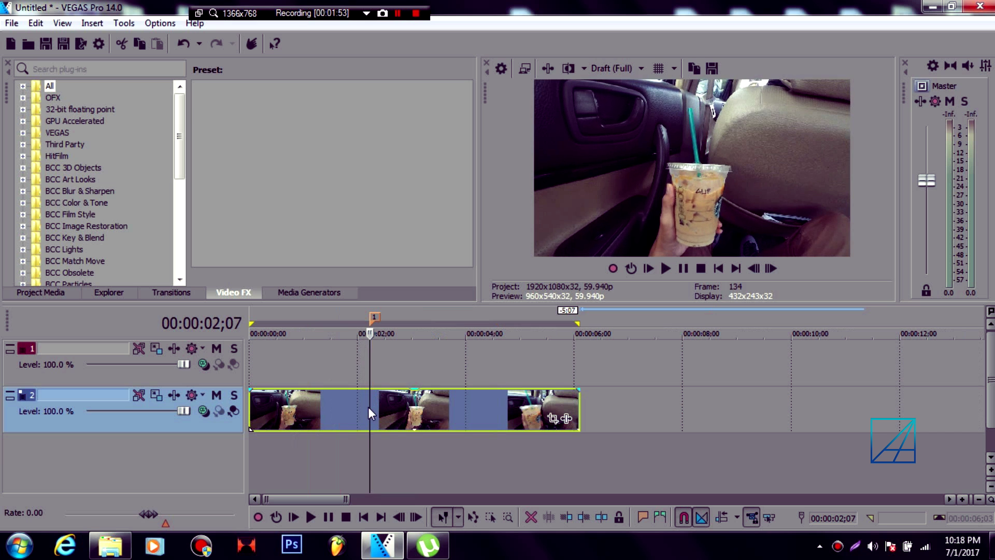
# - Add the VEGAS Color Corrector from the OFX plug-ins to track 2's effects chain
pyautogui.click(174, 395)
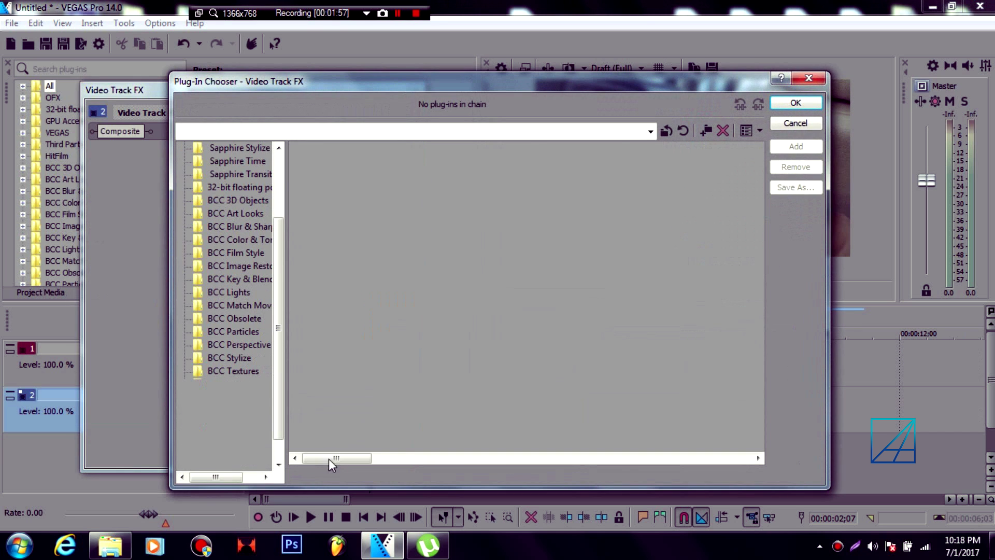
pyautogui.hscroll(10, 488, 452)
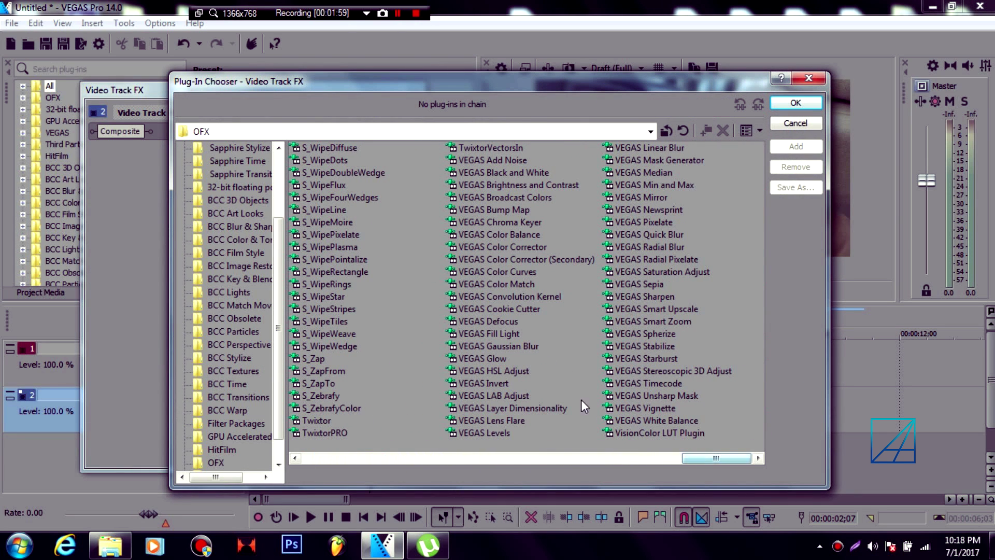
pyautogui.click(539, 247)
pyautogui.click(798, 146)
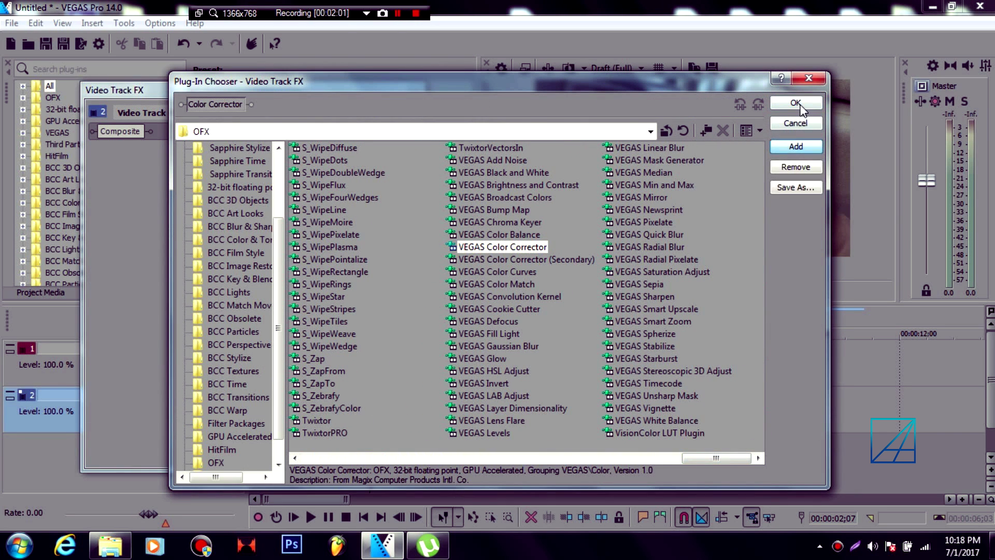
pyautogui.click(796, 103)
# - Shift the Color Corrector's Low wheel to about 147.59, 0.3554 and its Mid wheel to about 345.18, 0.3103
pyautogui.moveTo(280, 280); pyautogui.dragTo(268, 271)
pyautogui.moveTo(280, 410); pyautogui.dragTo(294, 413)
pyautogui.click(414, 91)
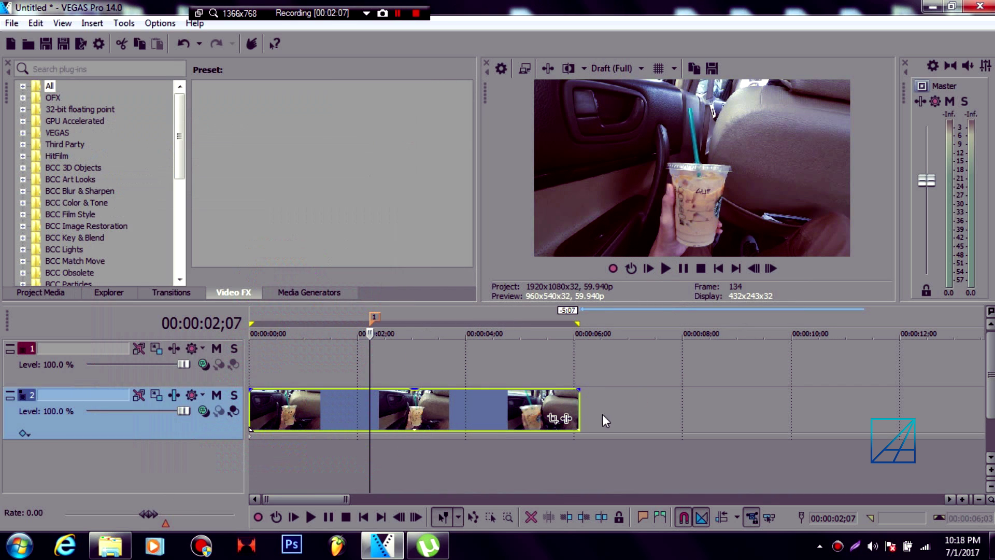
# - Shrink the cup clip's Pan/Crop frame to about 1,618 × 910 and move that position keyframe to the clip's end
pyautogui.click(553, 418)
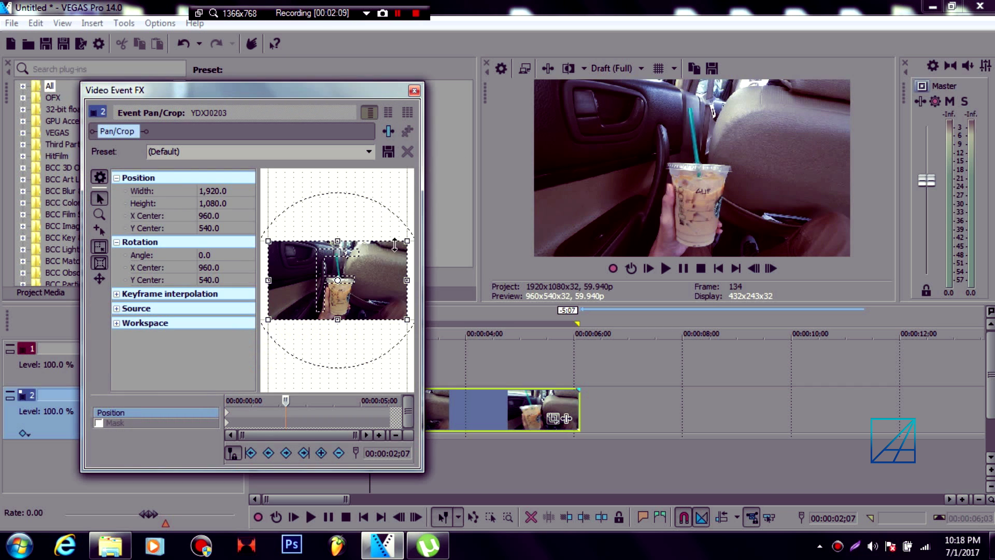
pyautogui.moveTo(407, 241); pyautogui.dragTo(396, 247)
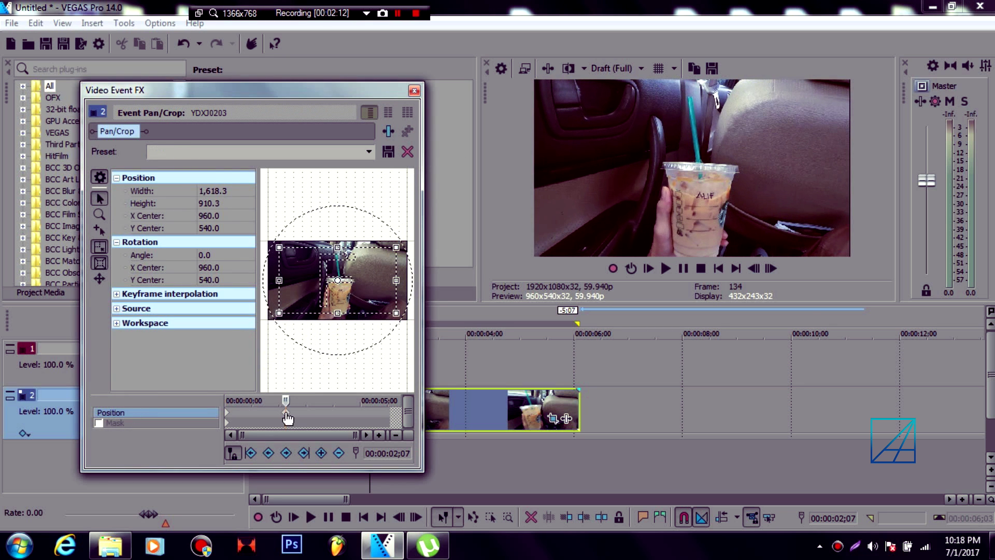
pyautogui.moveTo(286, 412); pyautogui.dragTo(374, 414)
pyautogui.click(414, 91)
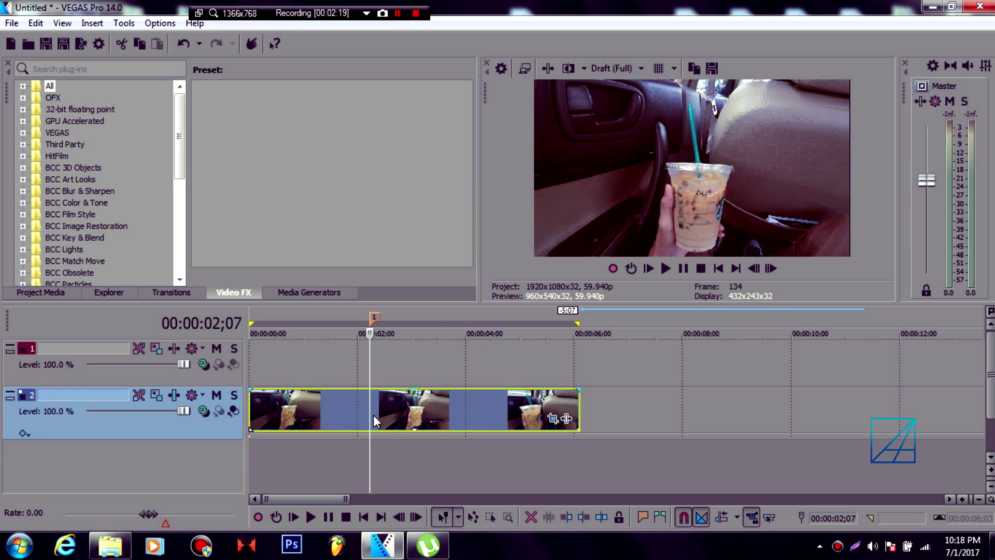
# - Bypass the Color Corrector track effect on track 2 and check the clip's Pan/Crop settings
pyautogui.click(203, 410)
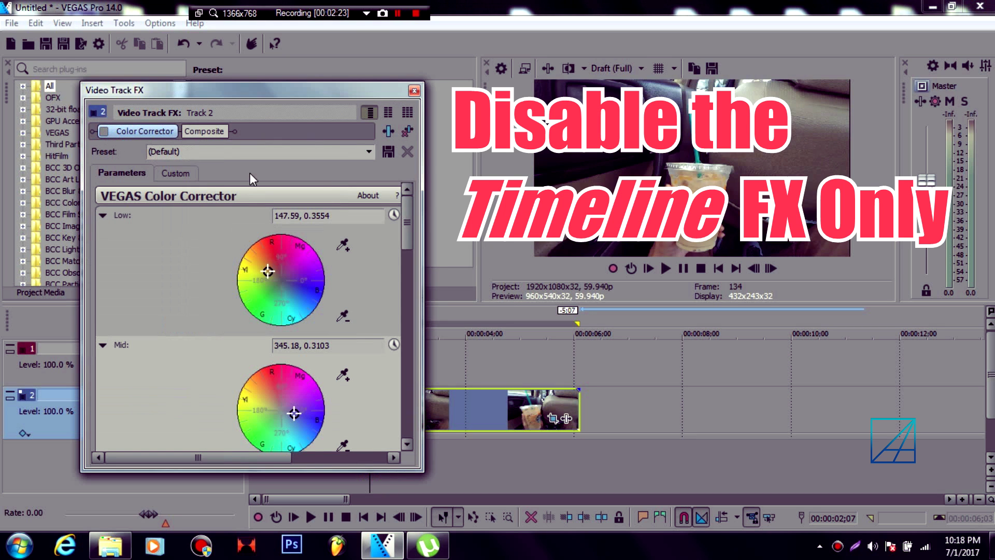
pyautogui.click(414, 90)
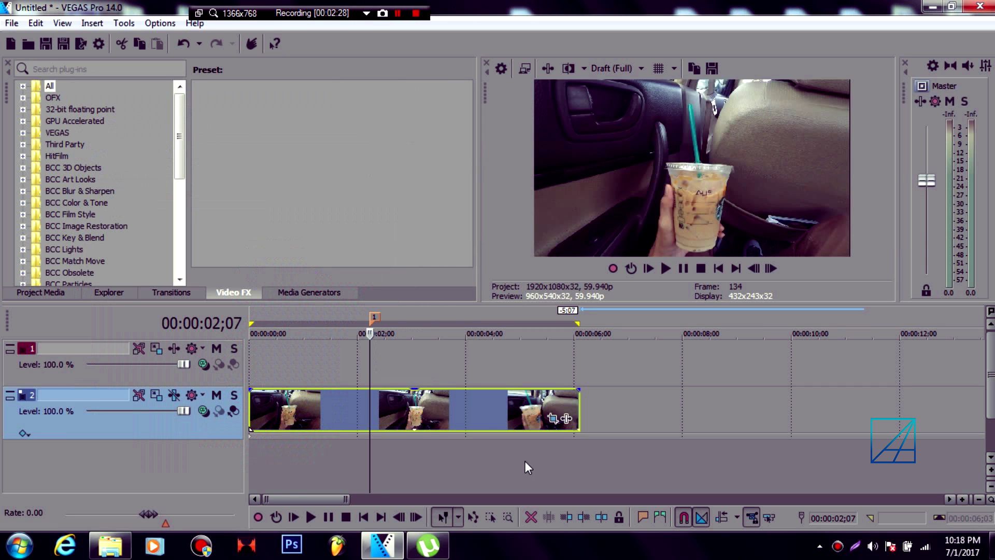
pyautogui.click(557, 421)
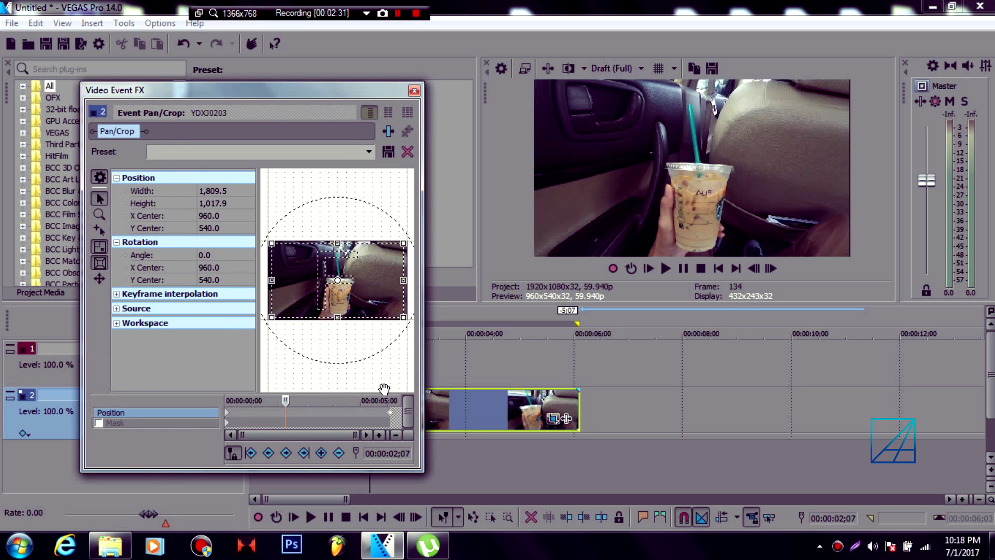
pyautogui.click(414, 90)
# - Copy a snapshot of the preview frame at marker 1 and paste it into a new Paint canvas at 50% zoom
pyautogui.scroll(5, 442, 365)
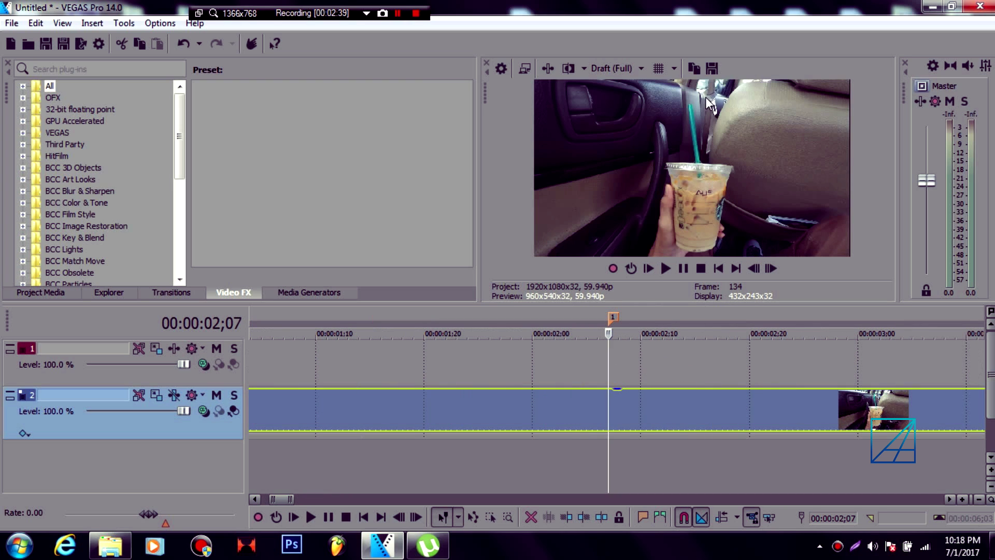
pyautogui.click(700, 68)
pyautogui.press('super')
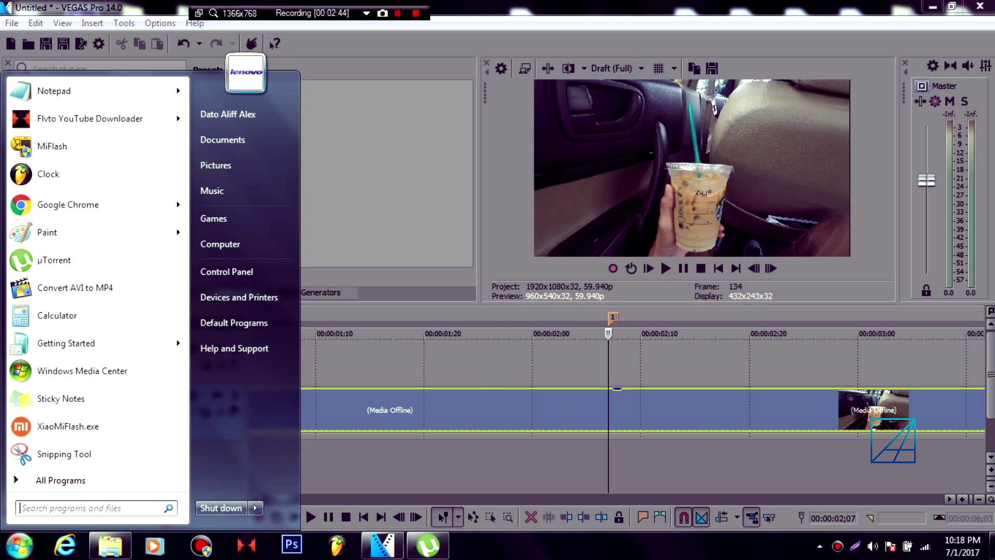
pyautogui.press('Escape')
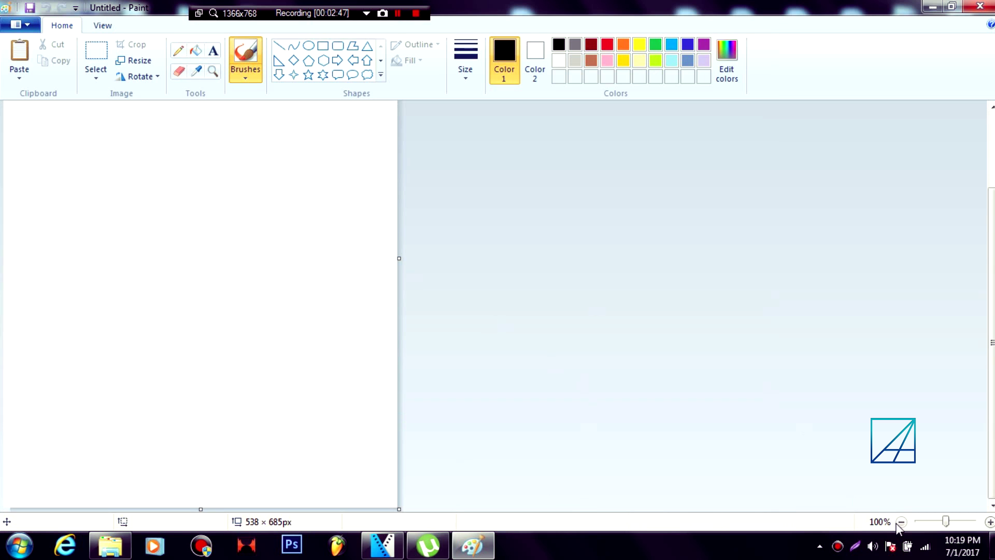
pyautogui.click(901, 522)
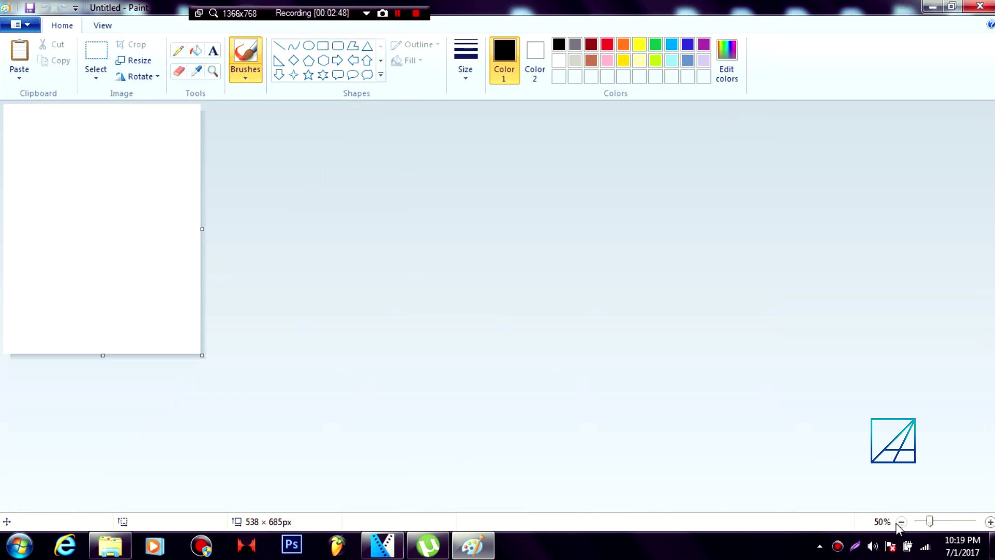
pyautogui.click(27, 56)
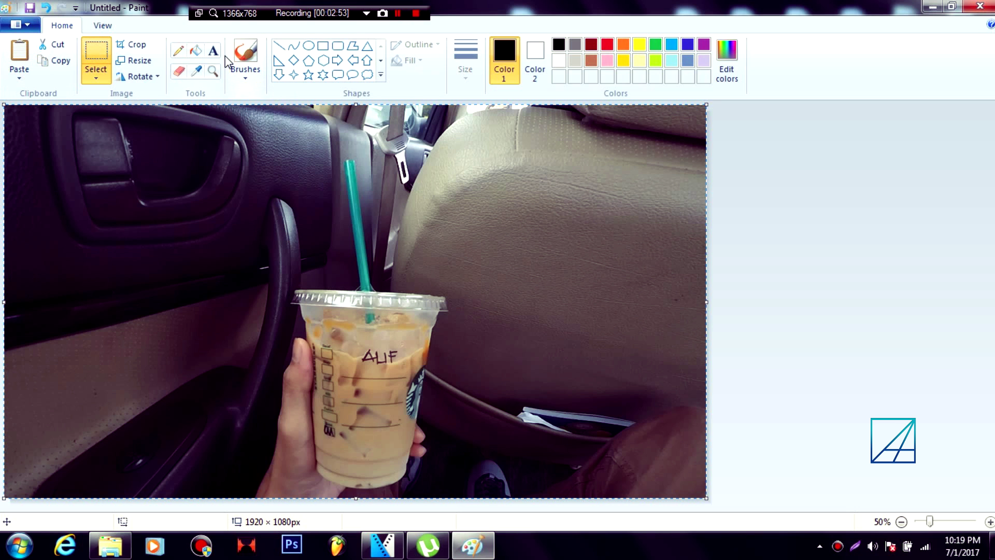
# - Set up the brush with the thickest line size and pink as the primary color
pyautogui.click(252, 69)
pyautogui.click(468, 62)
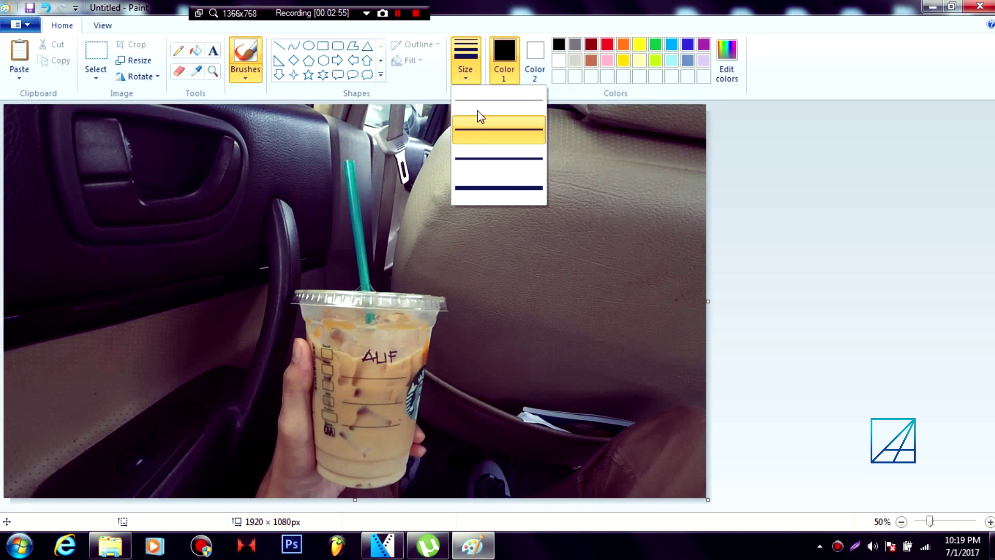
pyautogui.click(488, 189)
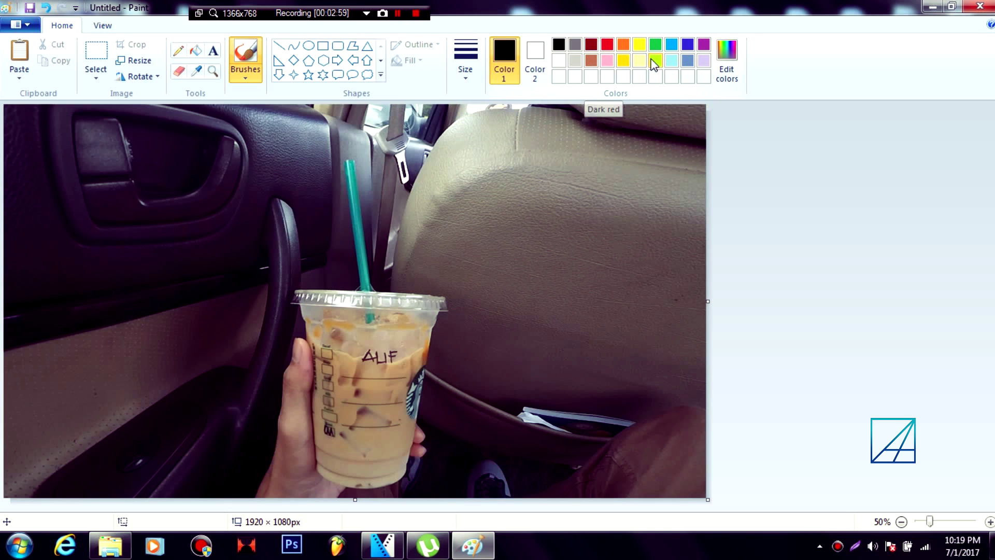
pyautogui.click(559, 61)
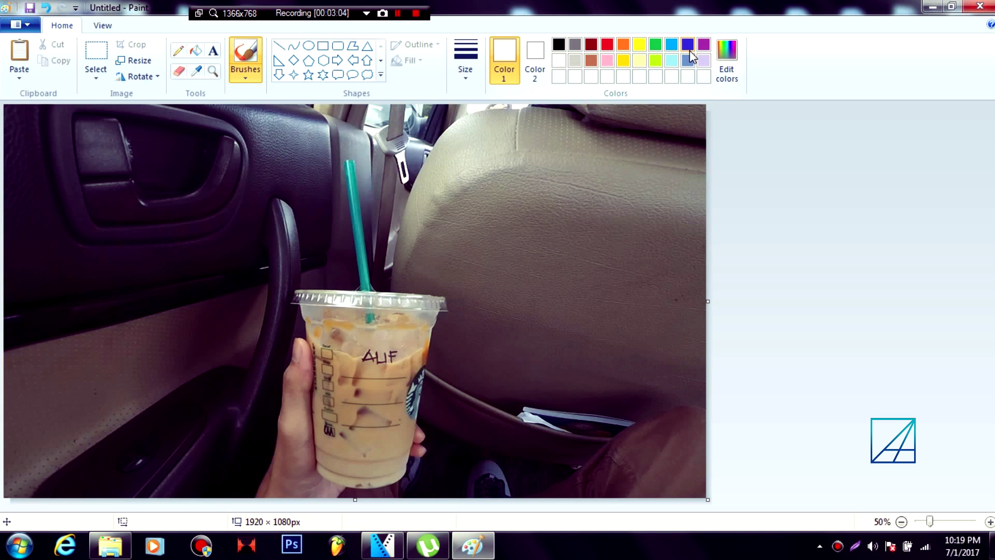
pyautogui.click(607, 61)
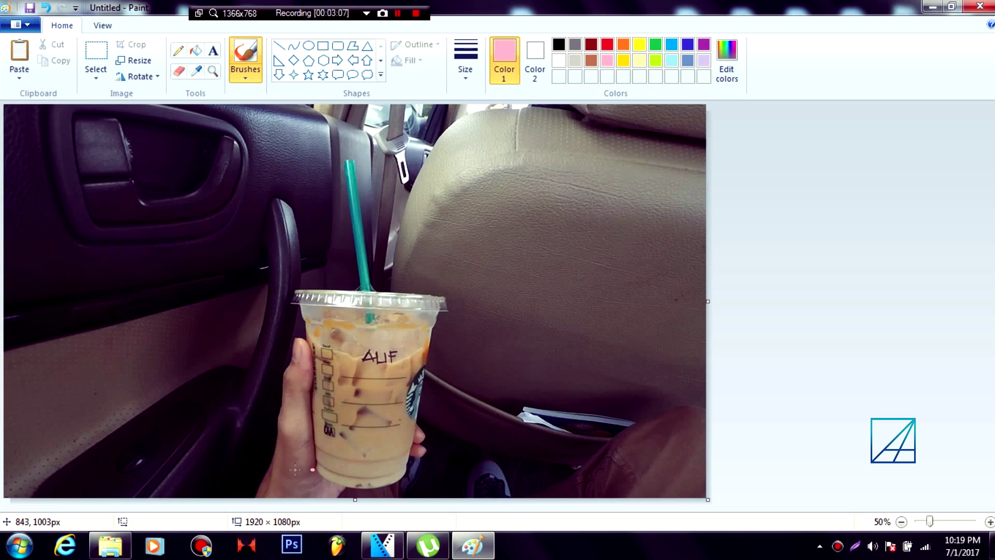
# - Paint short pink strokes radiating outward around the cup, from the hand over the lid and down the opposite side
pyautogui.moveTo(295, 470); pyautogui.dragTo(285, 469)
pyautogui.moveTo(307, 456)
pyautogui.mouseDown()
pyautogui.moveTo(273, 456)
pyautogui.moveTo(264, 402)
pyautogui.mouseUp()
pyautogui.moveTo(305, 390); pyautogui.dragTo(272, 387)
pyautogui.moveTo(310, 376)
pyautogui.mouseDown()
pyautogui.moveTo(274, 372)
pyautogui.moveTo(296, 357)
pyautogui.mouseUp()
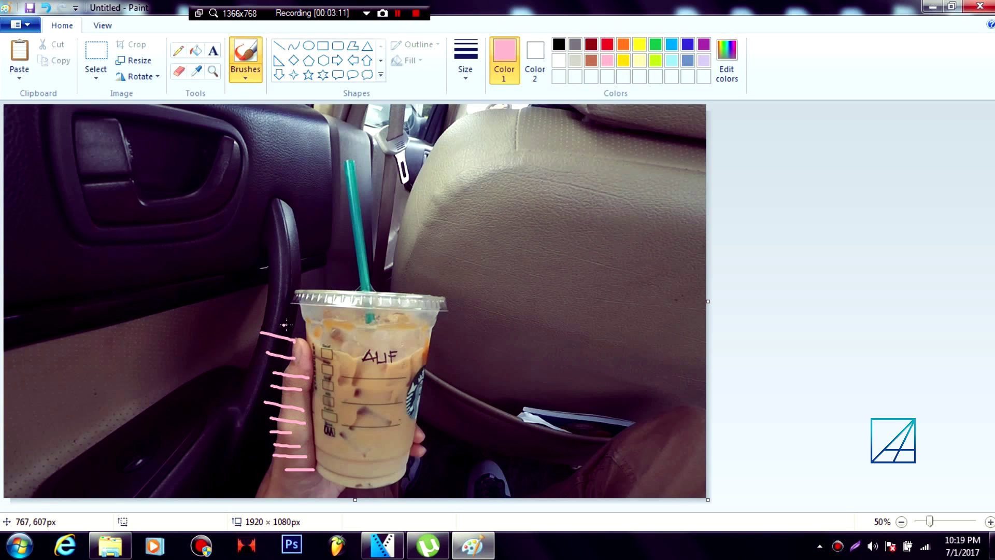
pyautogui.moveTo(286, 322)
pyautogui.mouseDown()
pyautogui.moveTo(265, 311)
pyautogui.moveTo(255, 269)
pyautogui.moveTo(280, 245)
pyautogui.mouseUp()
pyautogui.moveTo(333, 281); pyautogui.dragTo(335, 236)
pyautogui.moveTo(374, 264)
pyautogui.mouseDown()
pyautogui.moveTo(377, 236)
pyautogui.moveTo(411, 238)
pyautogui.mouseUp()
pyautogui.moveTo(425, 283); pyautogui.dragTo(450, 241)
pyautogui.moveTo(454, 294); pyautogui.dragTo(484, 269)
pyautogui.moveTo(447, 329); pyautogui.dragTo(483, 319)
pyautogui.moveTo(428, 363); pyautogui.dragTo(483, 351)
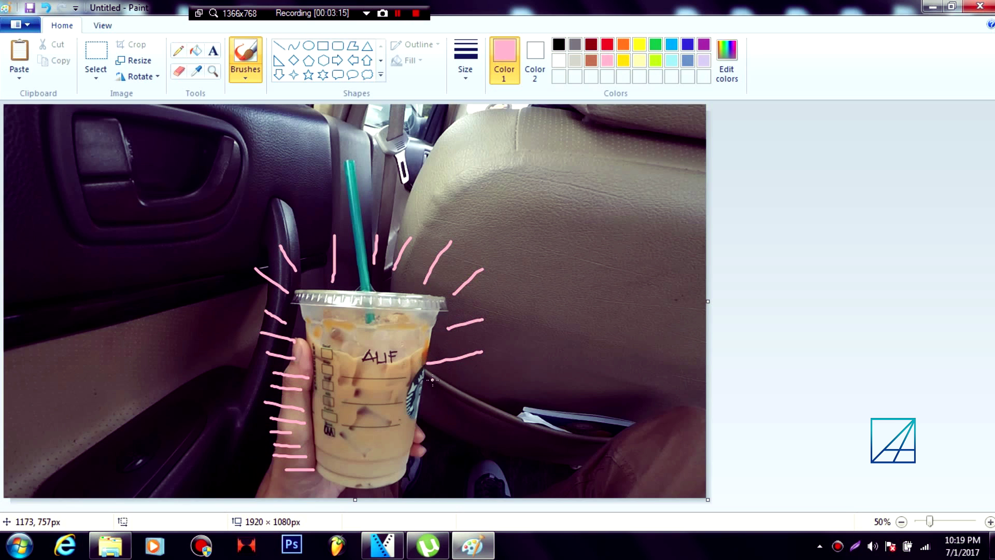
pyautogui.moveTo(432, 380); pyautogui.dragTo(487, 379)
pyautogui.moveTo(438, 413); pyautogui.dragTo(473, 409)
pyautogui.moveTo(425, 427); pyautogui.dragTo(464, 427)
pyautogui.moveTo(411, 451)
pyautogui.mouseDown()
pyautogui.moveTo(454, 451)
pyautogui.moveTo(462, 478)
pyautogui.mouseUp()
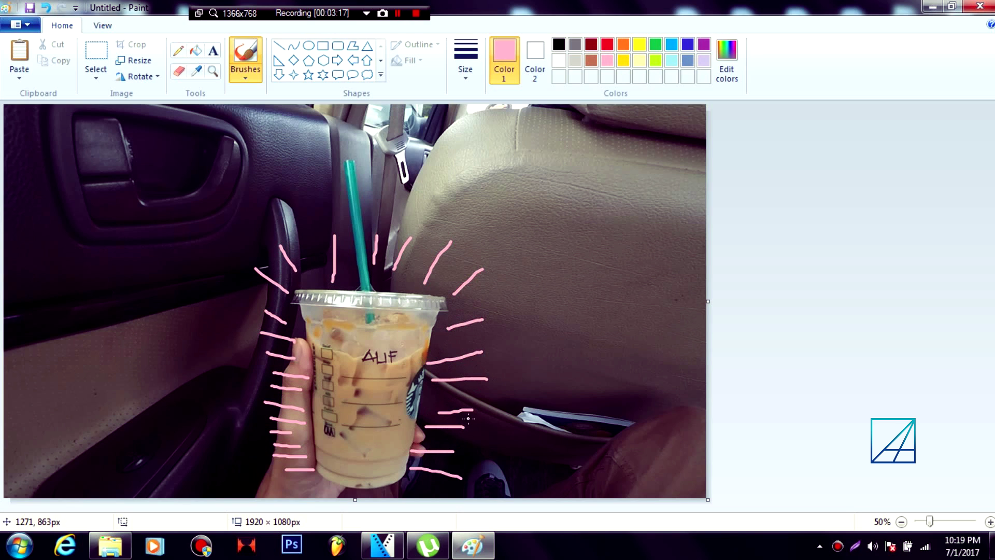
# - Save the drawn frame as a PNG named 1 in the Scribble folder
pyautogui.click(17, 29)
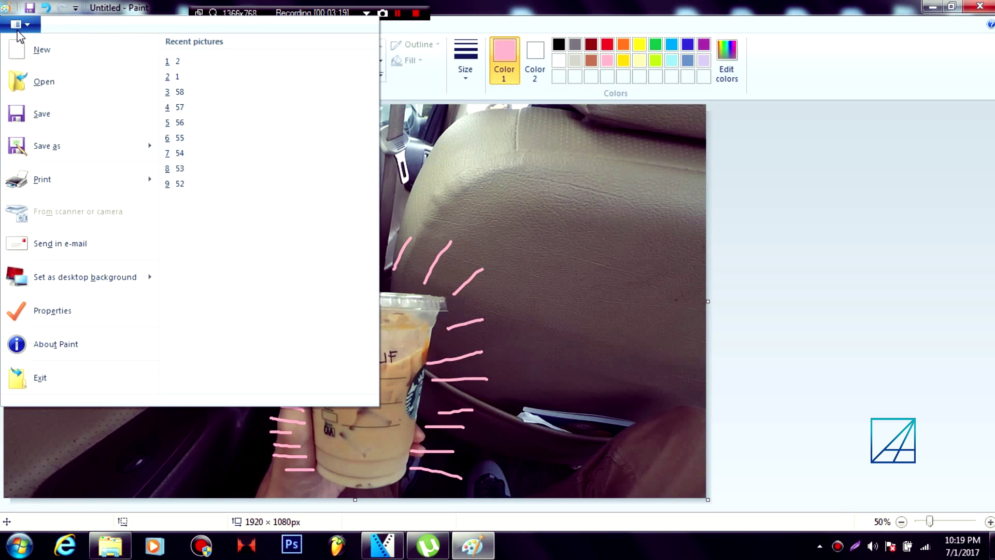
pyautogui.click(75, 138)
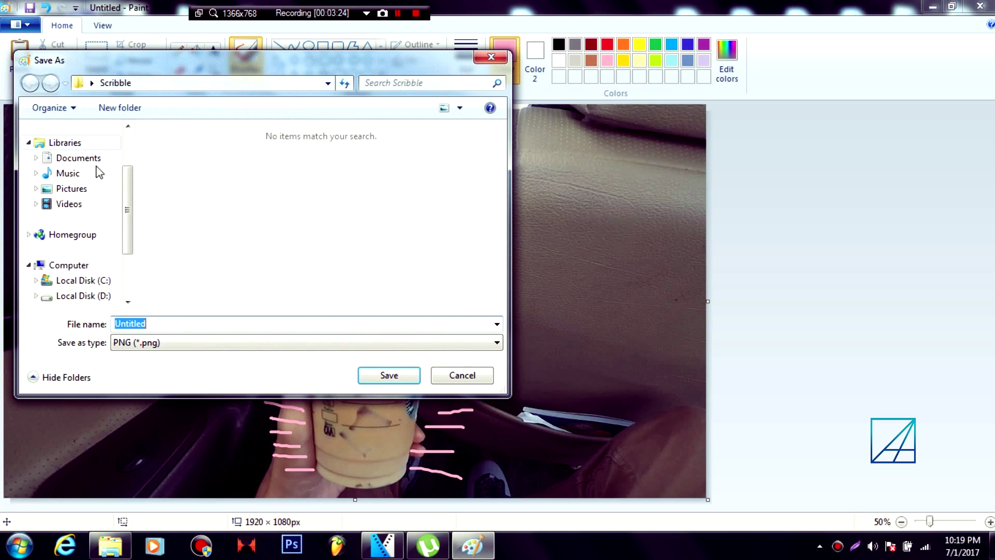
pyautogui.write('1')
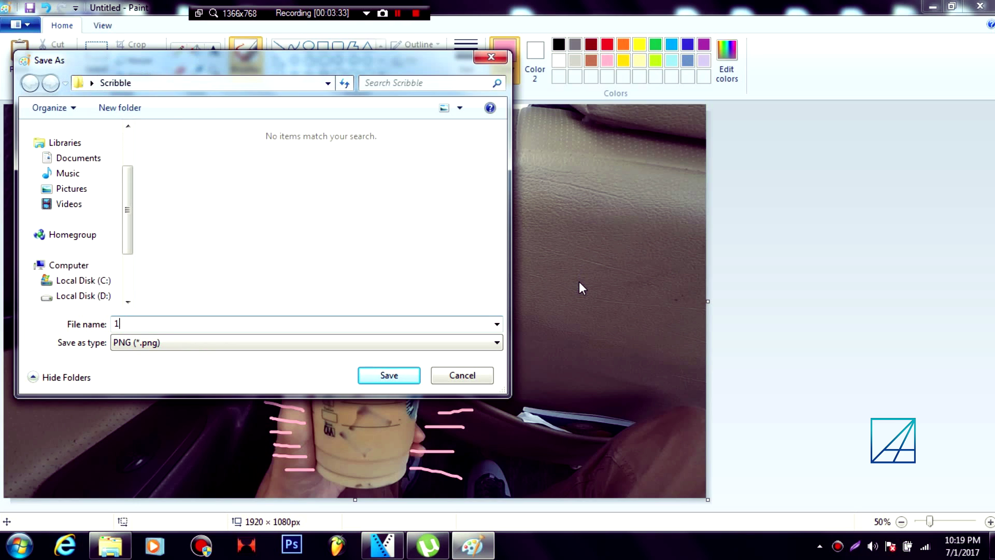
pyautogui.click(405, 380)
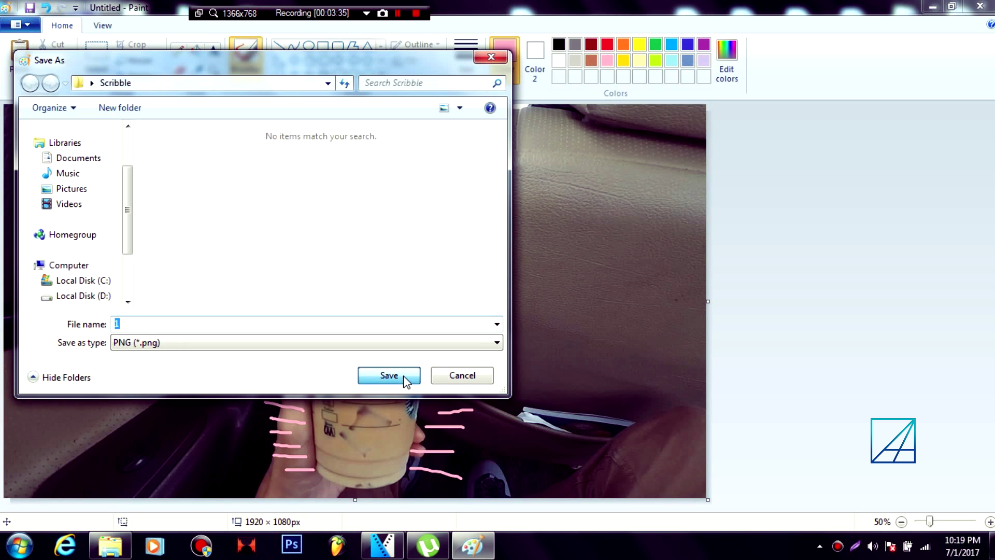
# - Switch to VEGAS Pro and place image 1 from the Scribble folder on track 1 at marker 1
pyautogui.click(382, 545)
pyautogui.click(110, 545)
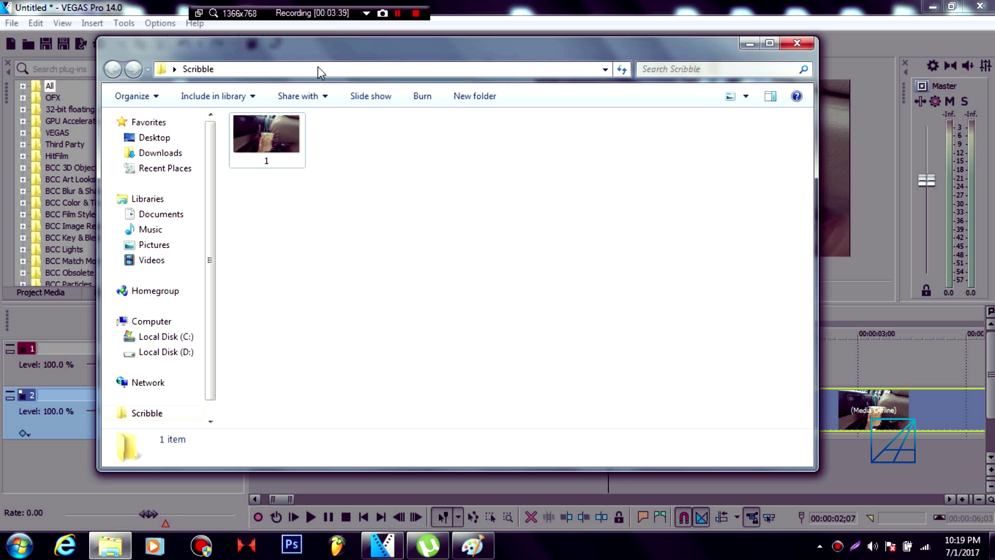
pyautogui.moveTo(817, 141); pyautogui.dragTo(604, 140)
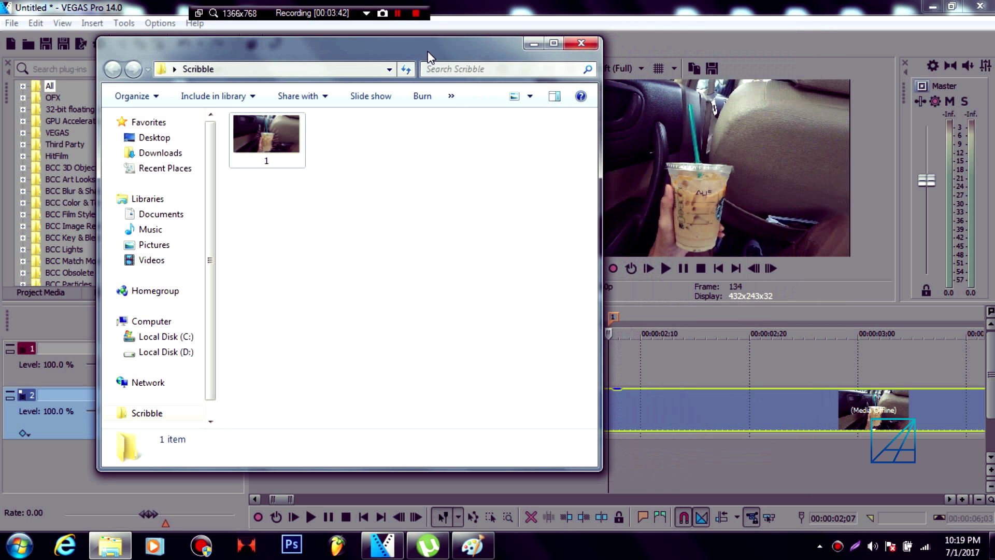
pyautogui.moveTo(431, 53); pyautogui.dragTo(260, 49)
pyautogui.moveTo(108, 130); pyautogui.dragTo(614, 358)
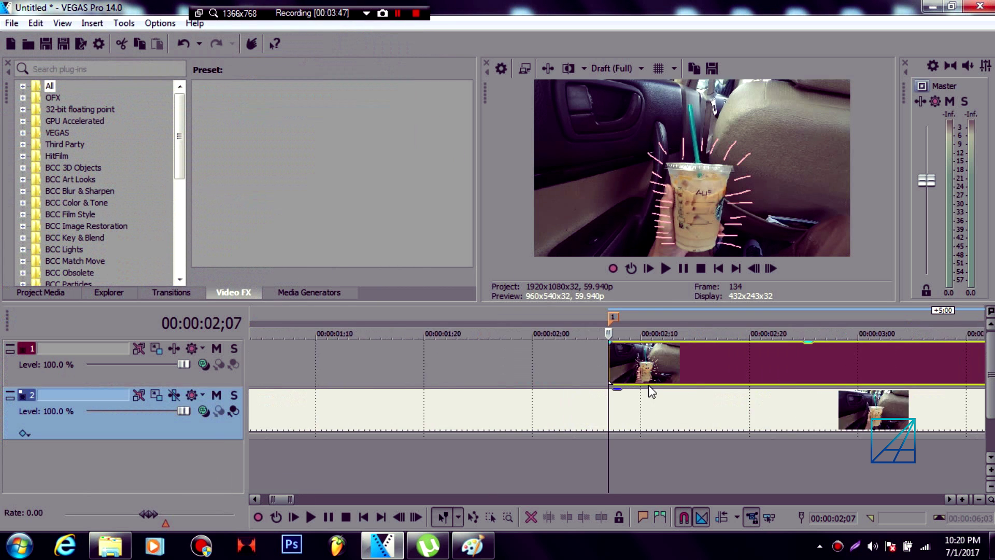
# - Split image 1 on track 1 one frame after marker 1 and delete the remainder
pyautogui.scroll(2, 684, 383)
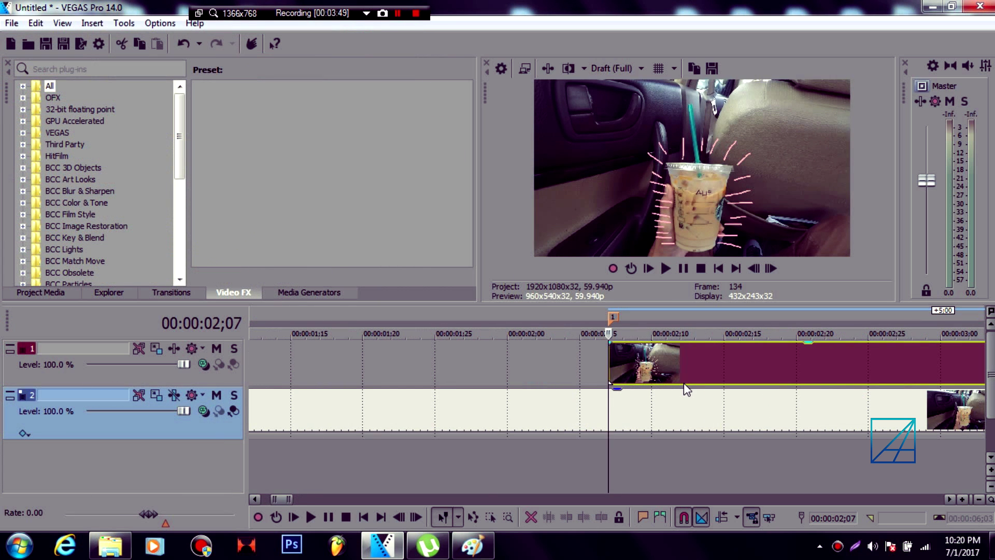
pyautogui.press('Right')
pyautogui.scroll(3, 627, 397)
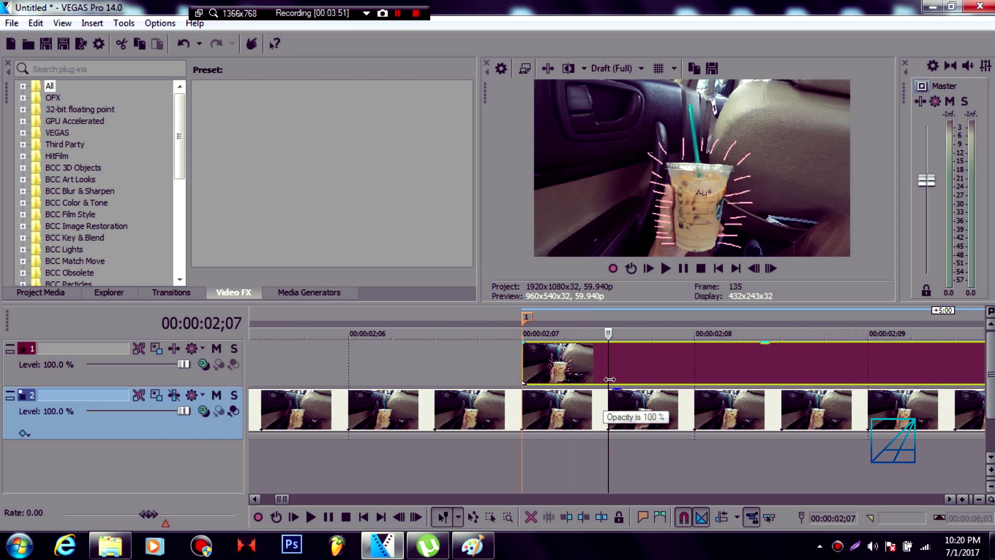
pyautogui.click(610, 373)
pyautogui.press('s')
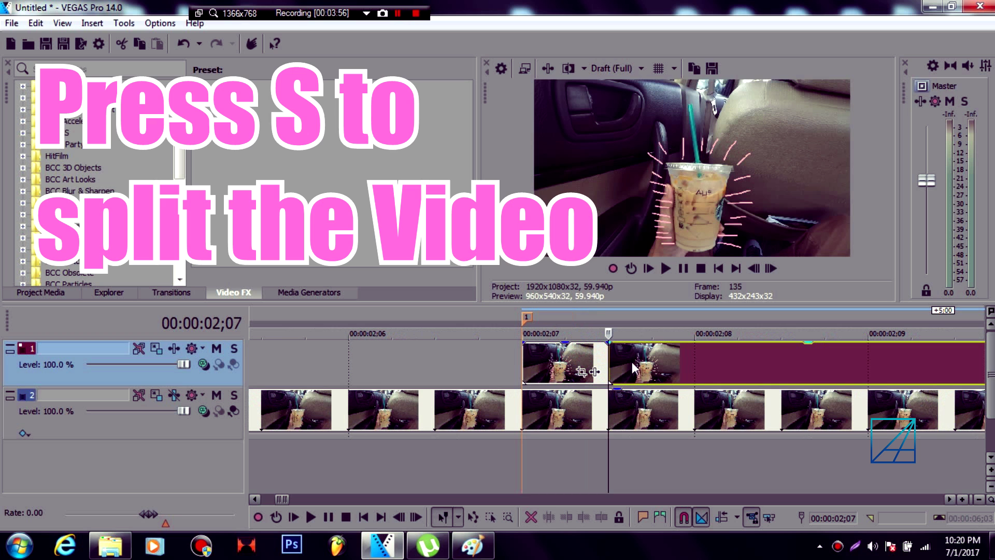
pyautogui.press('Delete')
pyautogui.scroll(-3, 632, 362)
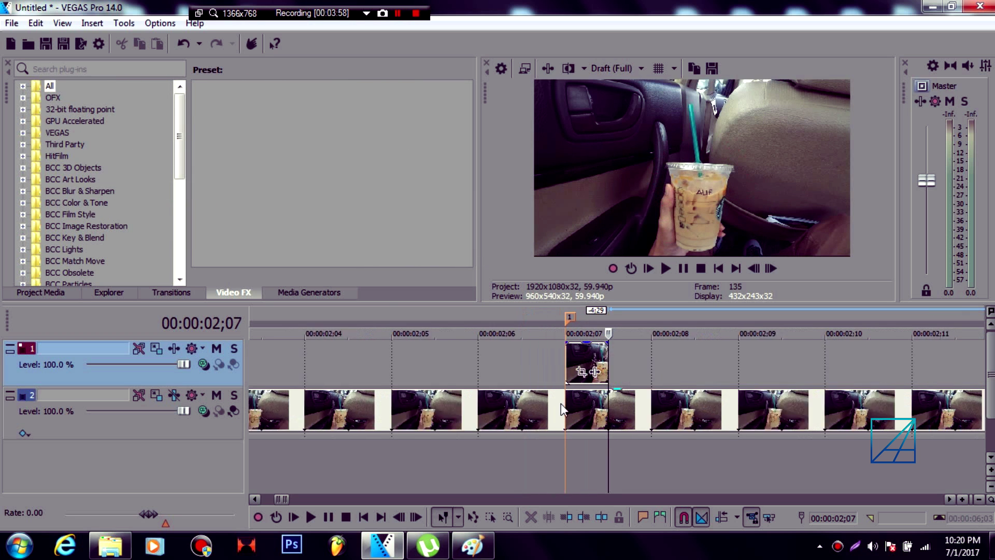
# - Copy a snapshot of the frame right after image 1 and paste it over the canvas in Paint
pyautogui.click(568, 418)
pyautogui.scroll(2, 575, 431)
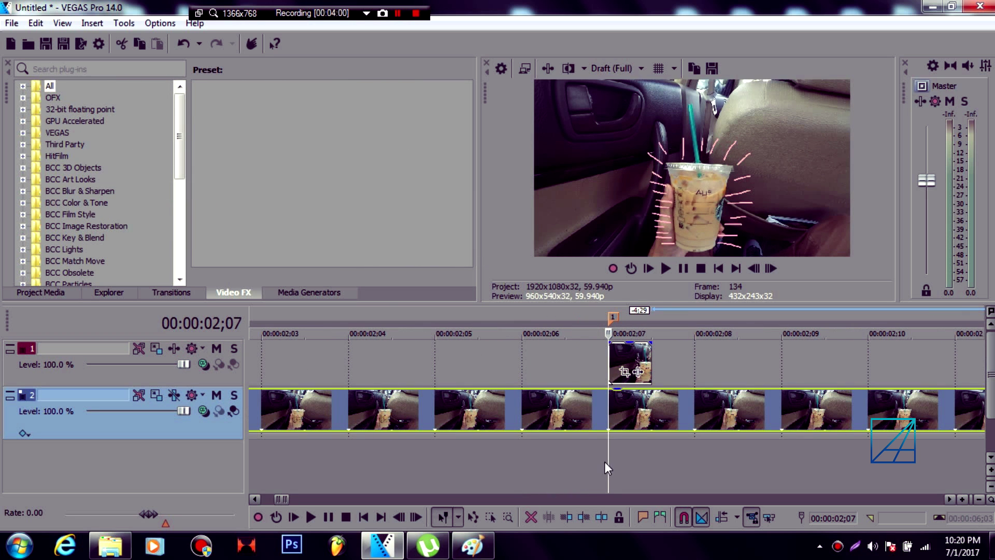
pyautogui.moveTo(642, 461); pyautogui.dragTo(622, 459)
pyautogui.press('space')
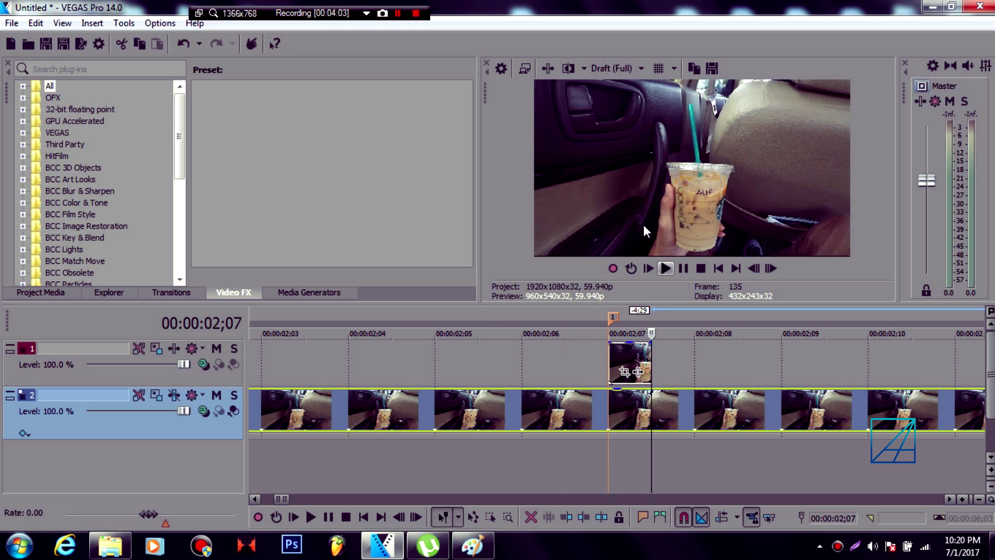
pyautogui.click(690, 66)
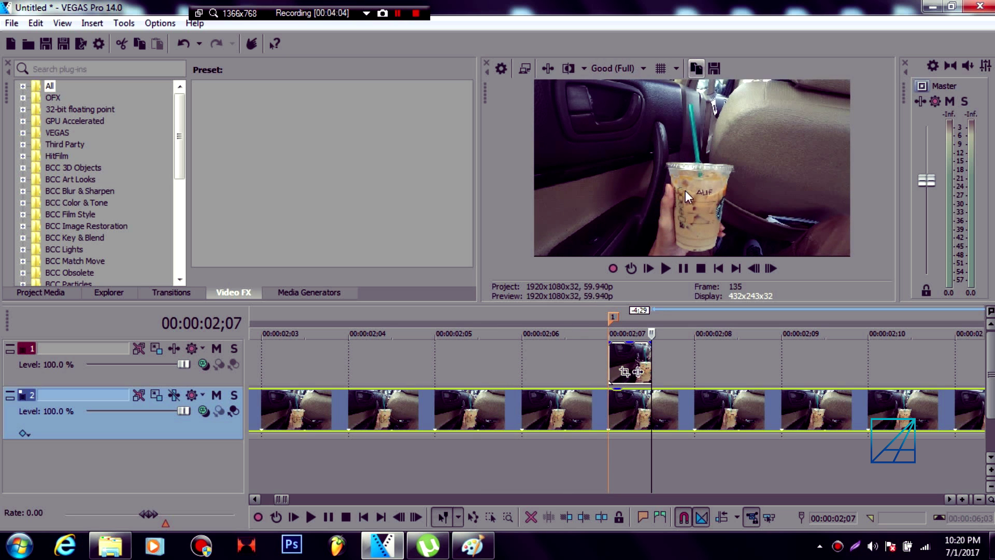
pyautogui.click(473, 545)
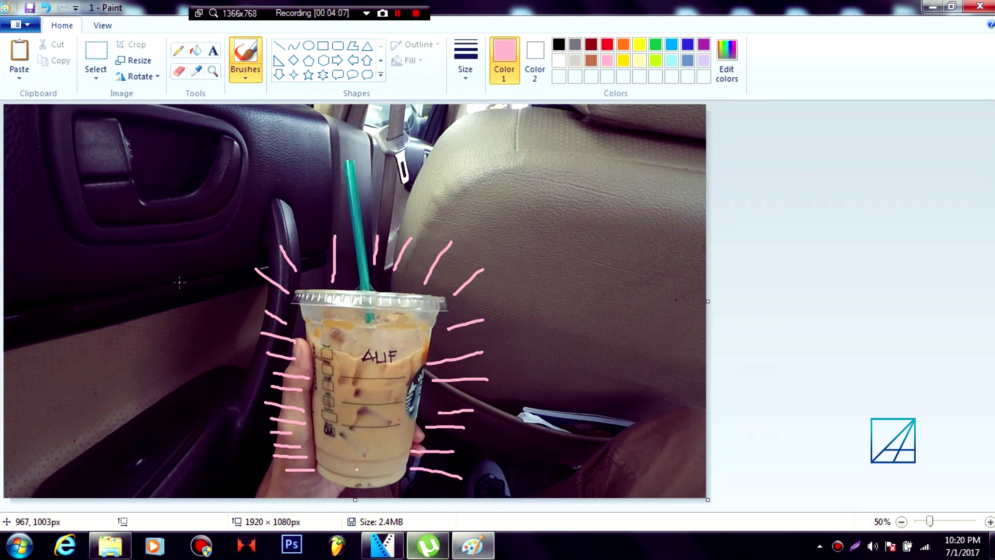
pyautogui.click(23, 51)
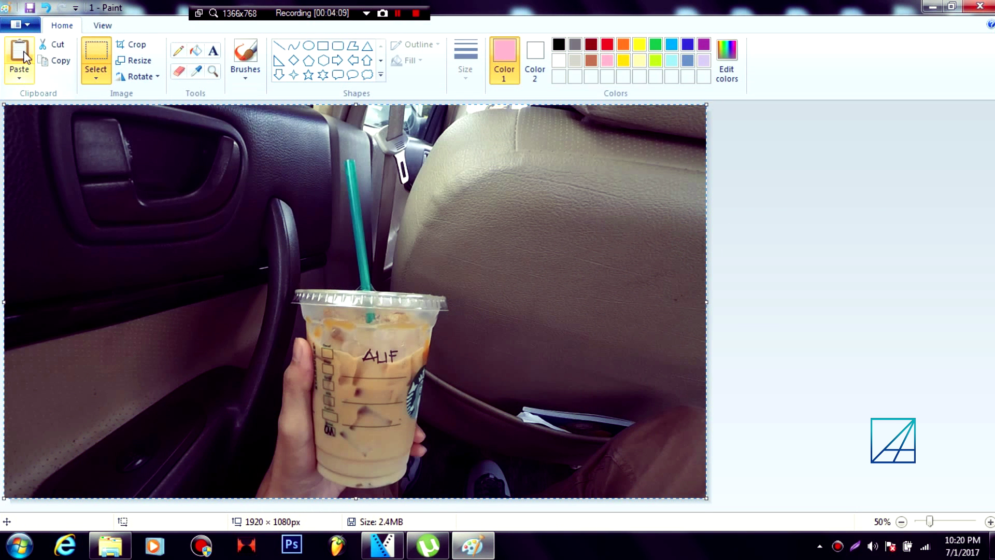
# - Brush a new set of pink strokes radiating around the cup, placed slightly differently from the first drawing
pyautogui.click(241, 52)
pyautogui.moveTo(273, 463); pyautogui.dragTo(309, 463)
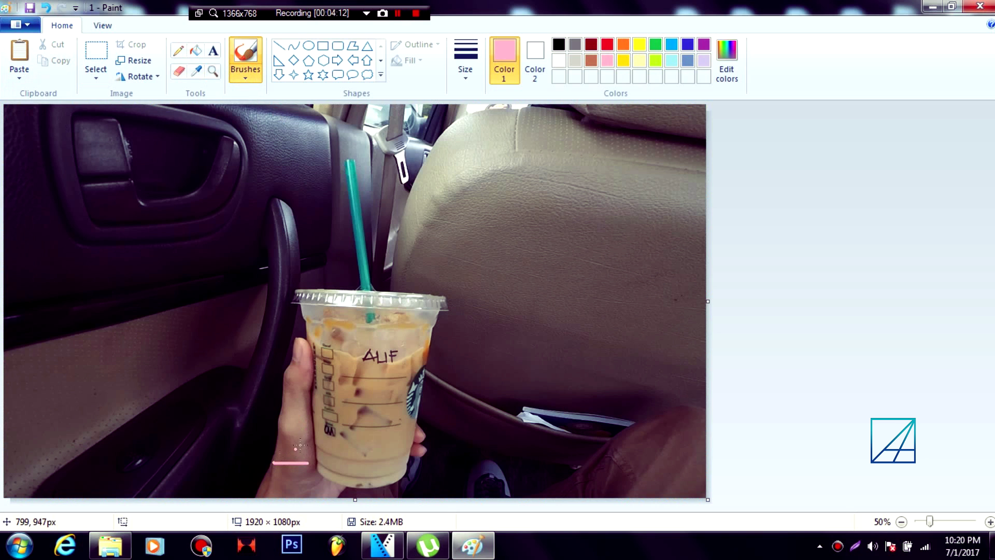
pyautogui.moveTo(268, 414); pyautogui.dragTo(302, 424)
pyautogui.moveTo(263, 386); pyautogui.dragTo(297, 398)
pyautogui.moveTo(252, 359); pyautogui.dragTo(303, 374)
pyautogui.moveTo(244, 333); pyautogui.dragTo(295, 342)
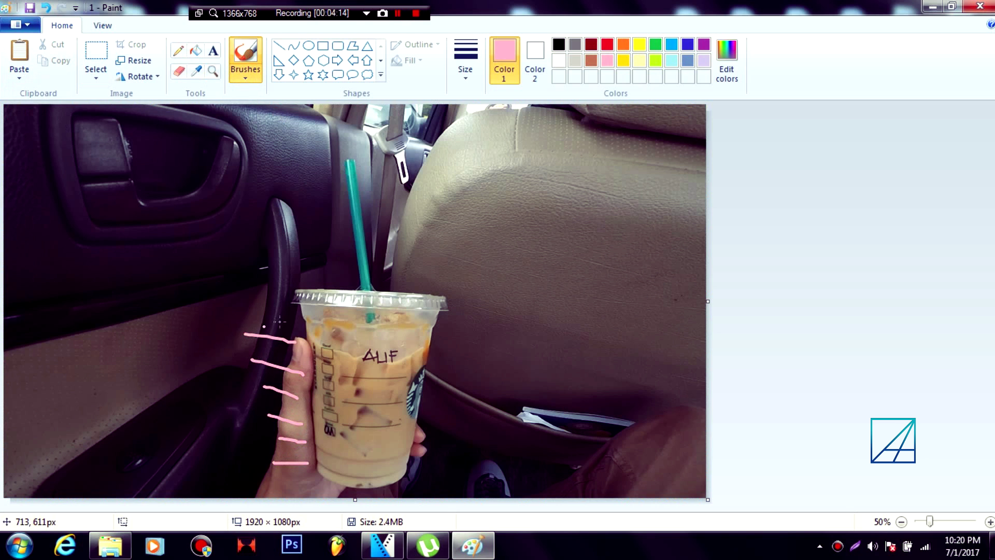
pyautogui.moveTo(250, 293); pyautogui.dragTo(282, 319)
pyautogui.moveTo(282, 267); pyautogui.dragTo(302, 290)
pyautogui.moveTo(322, 248); pyautogui.dragTo(330, 281)
pyautogui.moveTo(395, 252); pyautogui.dragTo(396, 294)
pyautogui.moveTo(463, 261)
pyautogui.mouseDown()
pyautogui.moveTo(434, 302)
pyautogui.moveTo(431, 330)
pyautogui.mouseUp()
pyautogui.moveTo(490, 370); pyautogui.dragTo(443, 369)
pyautogui.moveTo(479, 401); pyautogui.dragTo(426, 398)
pyautogui.moveTo(461, 429); pyautogui.dragTo(421, 418)
pyautogui.moveTo(450, 454); pyautogui.dragTo(418, 444)
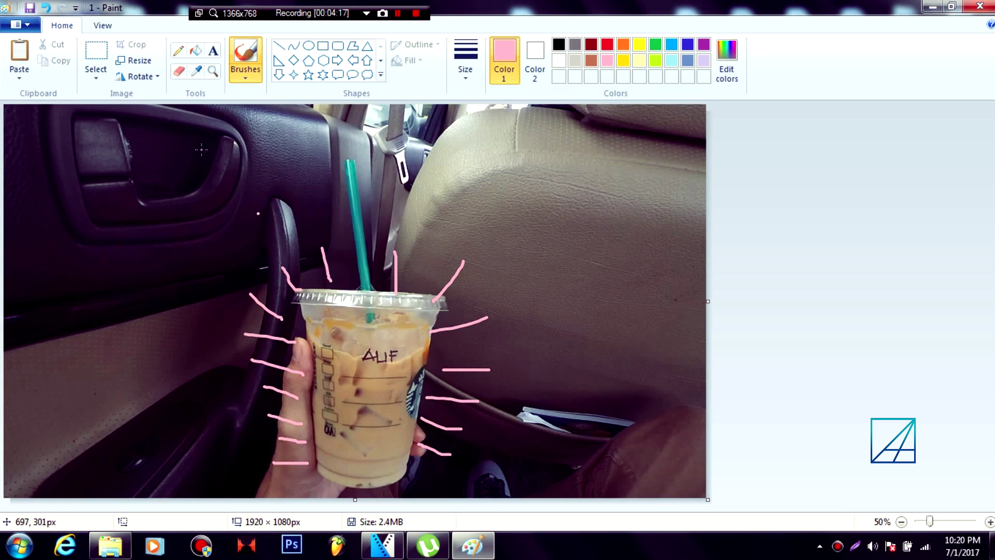
# - Save the second drawn frame as a PNG named 2 in the Scribble folder
pyautogui.click(24, 28)
pyautogui.click(98, 145)
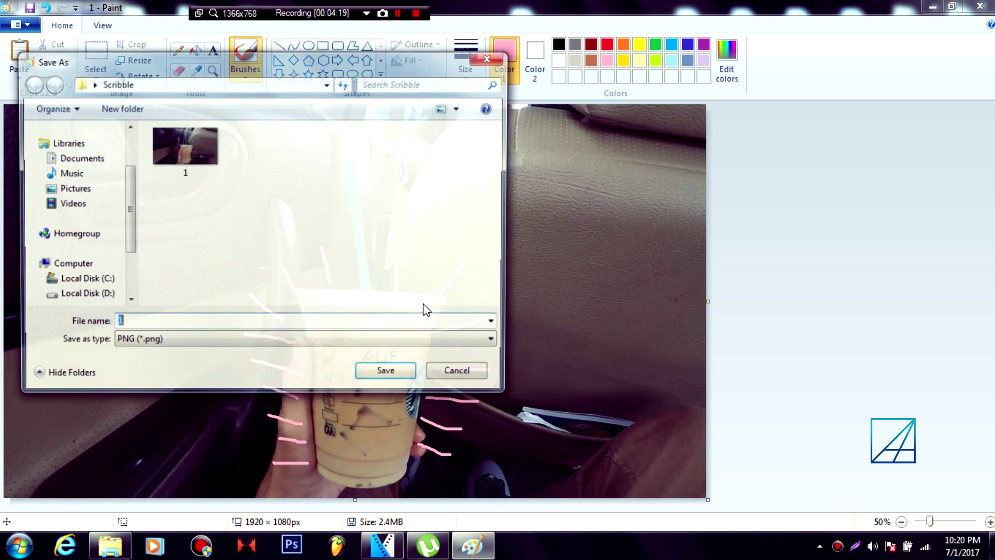
pyautogui.press('Return')
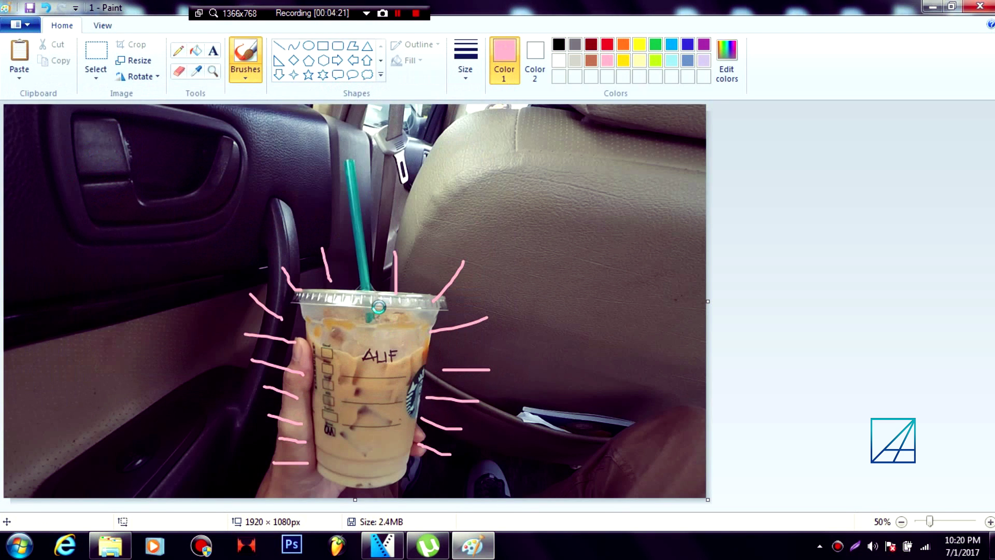
# - Place image 2 from the Scribble folder directly after image 1 on VEGAS Pro's track 1 and trim it to one frame
pyautogui.click(124, 552)
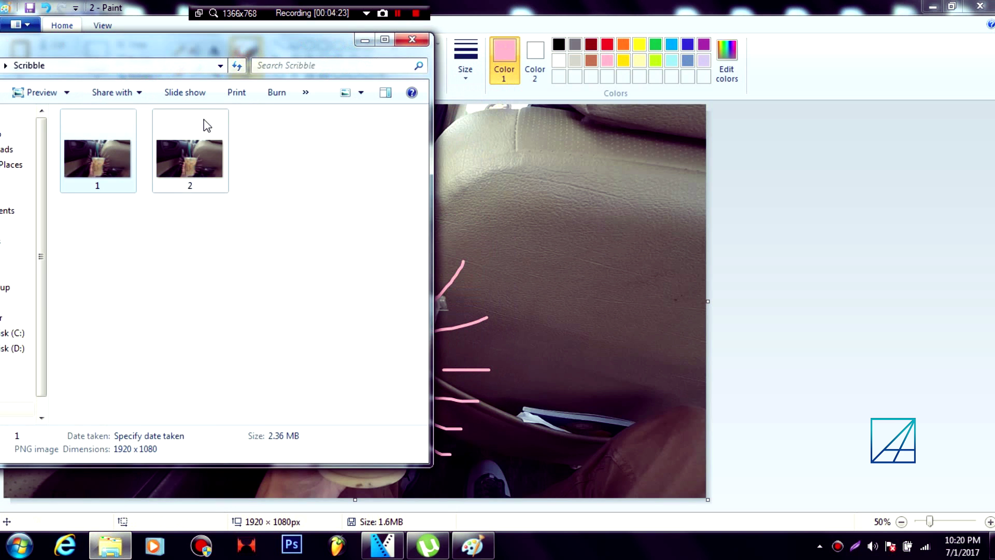
pyautogui.moveTo(203, 119)
pyautogui.mouseDown()
pyautogui.moveTo(362, 344)
pyautogui.moveTo(236, 171)
pyautogui.moveTo(345, 510)
pyautogui.moveTo(392, 541)
pyautogui.moveTo(704, 427)
pyautogui.moveTo(661, 375)
pyautogui.moveTo(730, 382)
pyautogui.mouseUp()
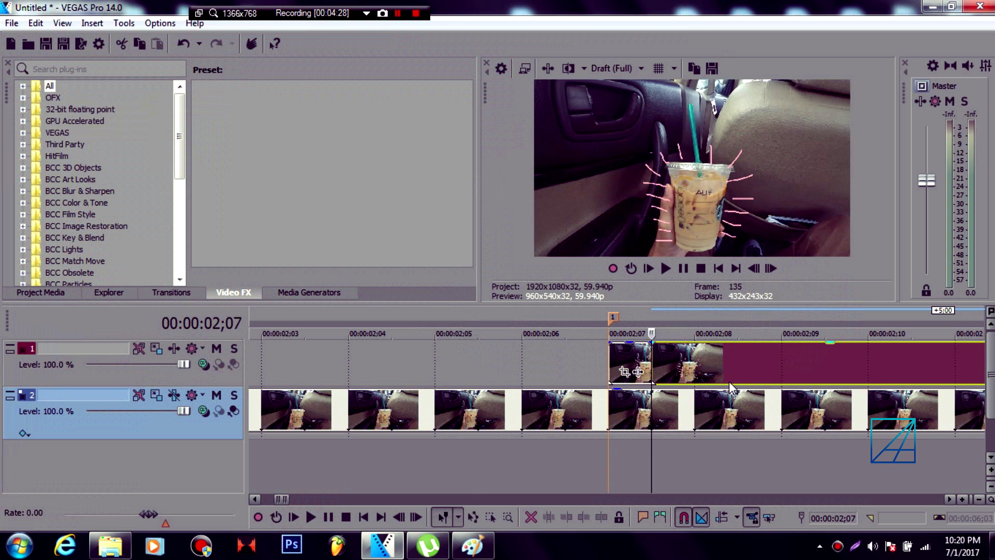
pyautogui.press('Right')
pyautogui.press('s')
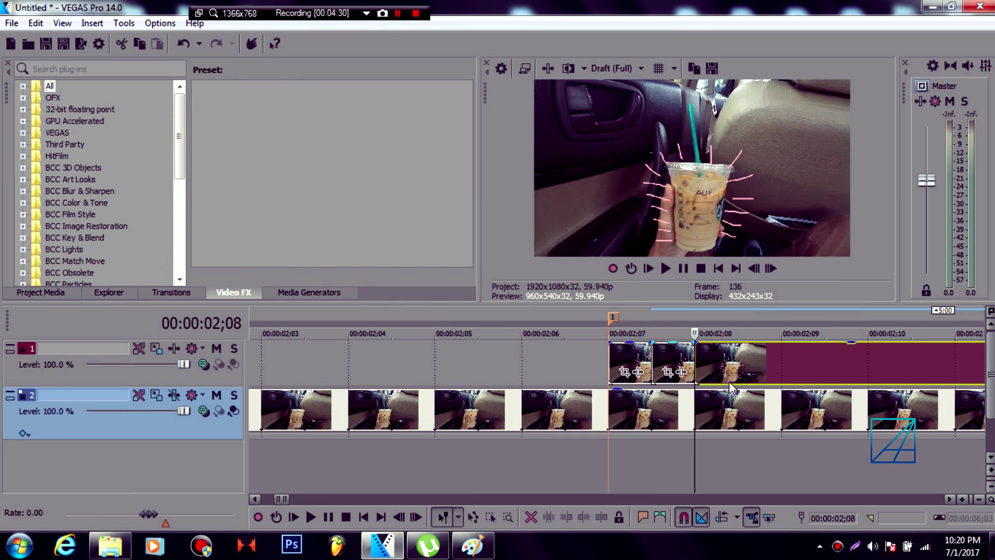
pyautogui.press('Delete')
# - Step frame by frame through the timeline around marker 1 to review the two drawn images against the cup clip
pyautogui.click(565, 413)
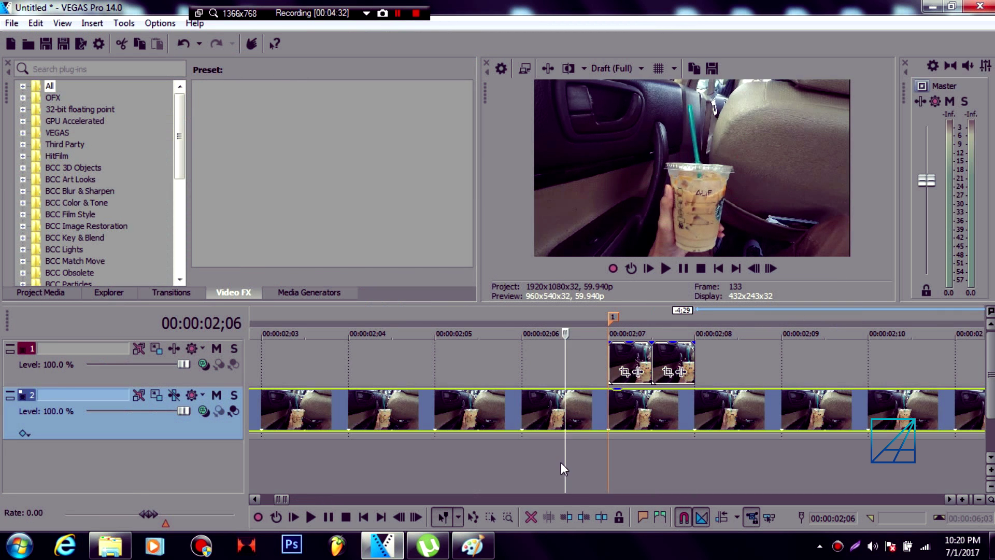
pyautogui.press('Right')
pyautogui.press('Right')
pyautogui.press('Right')
pyautogui.press('Left')
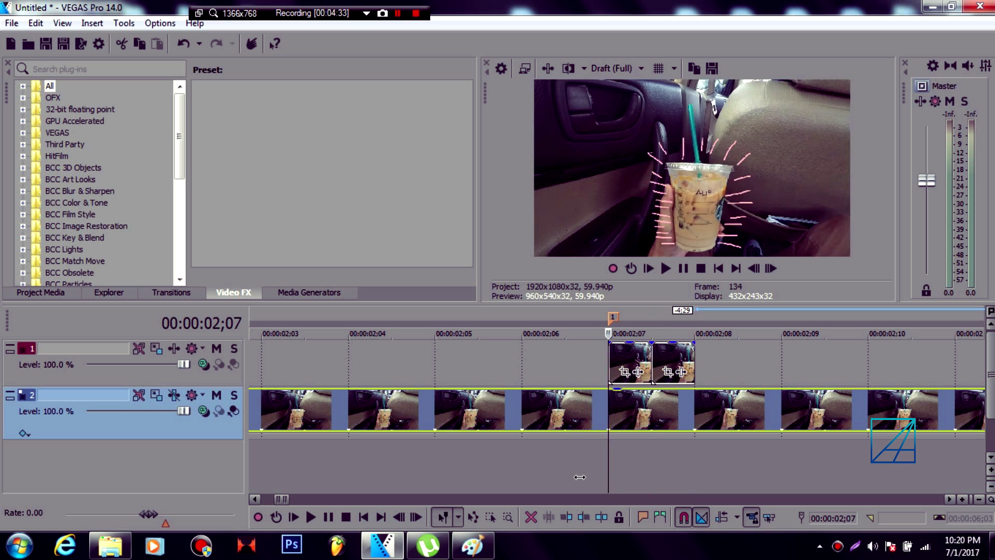
pyautogui.press('Right')
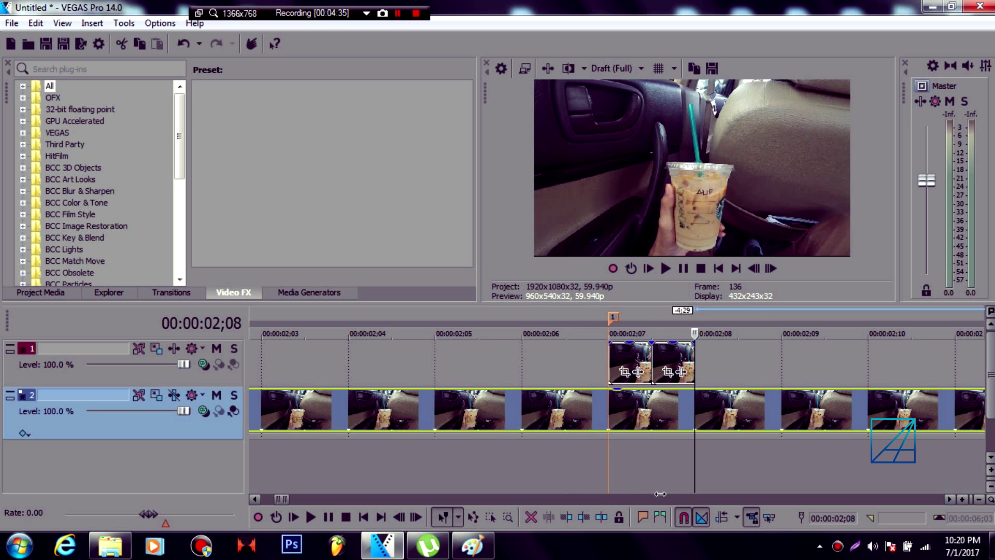
pyautogui.press('Left')
pyautogui.scroll(-3, 640, 492)
pyautogui.press('Right')
pyautogui.press('Right')
pyautogui.scroll(2, 586, 413)
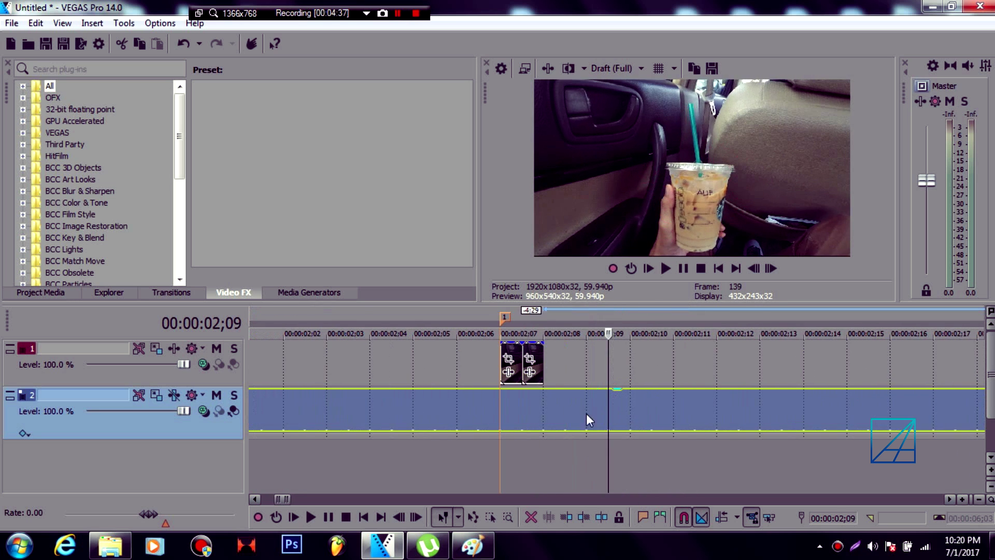
pyautogui.press('Left')
pyautogui.press('Left')
pyautogui.scroll(2, 587, 450)
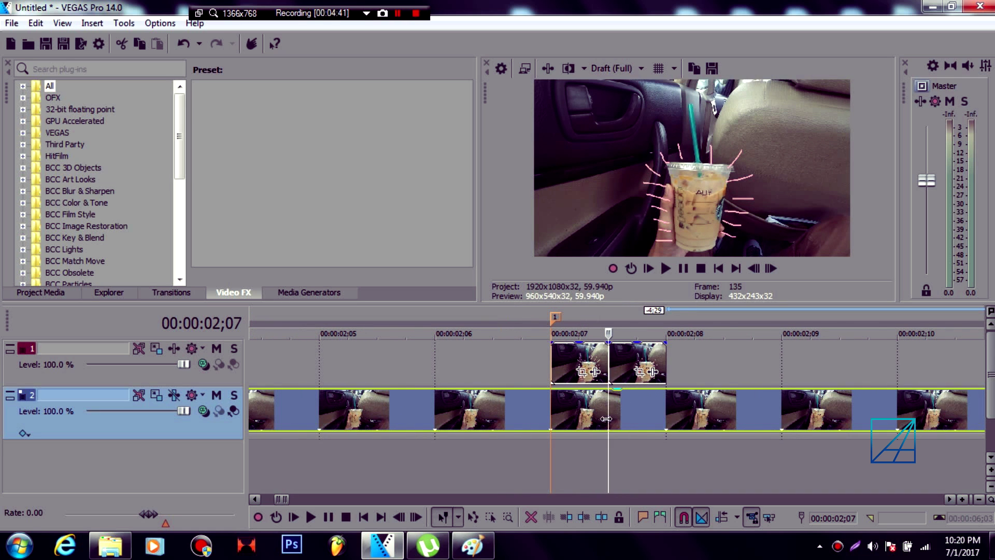
pyautogui.scroll(1, 612, 415)
pyautogui.press('Right')
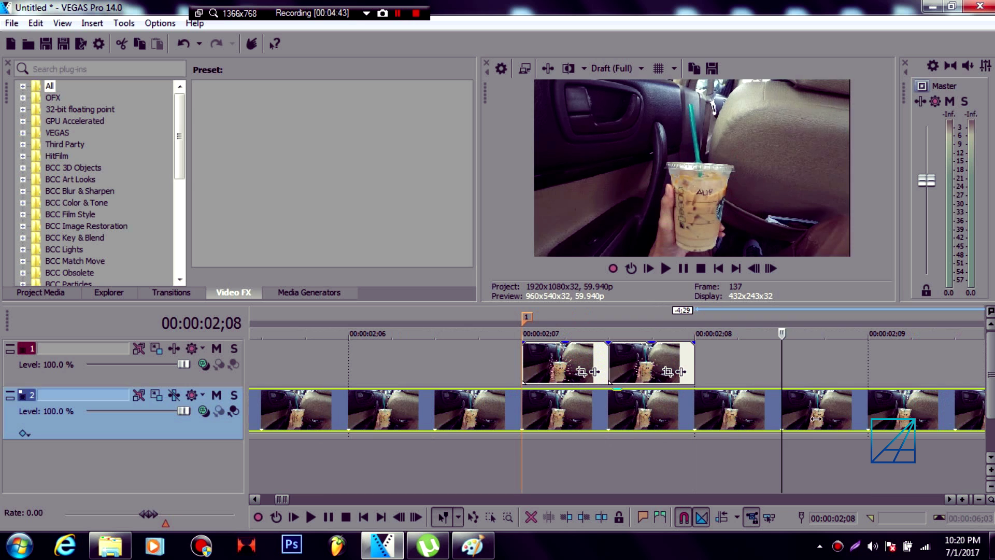
pyautogui.press('Right')
pyautogui.scroll(-4, 767, 428)
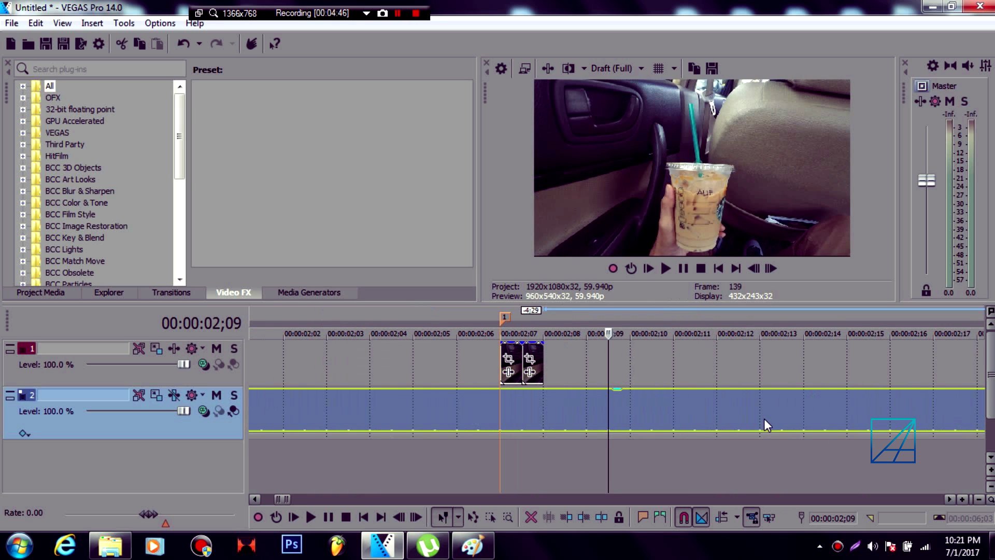
pyautogui.scroll(4, 764, 418)
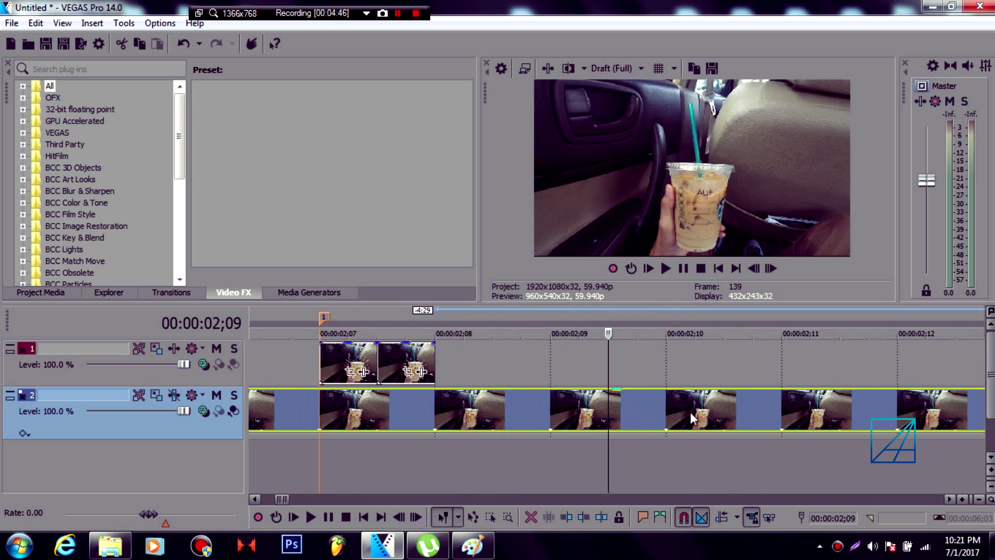
# - Scrub the playhead from the two drawn images through the undrawn frames up to 00:00:02;12 to examine where further drawings could go
pyautogui.click(331, 408)
pyautogui.moveTo(321, 460); pyautogui.dragTo(534, 458)
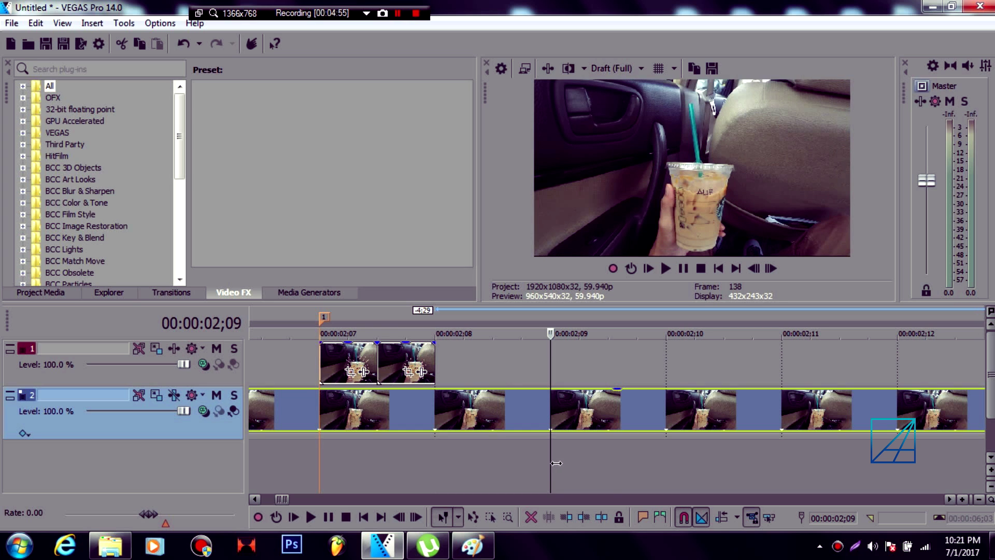
pyautogui.moveTo(577, 464); pyautogui.dragTo(658, 449)
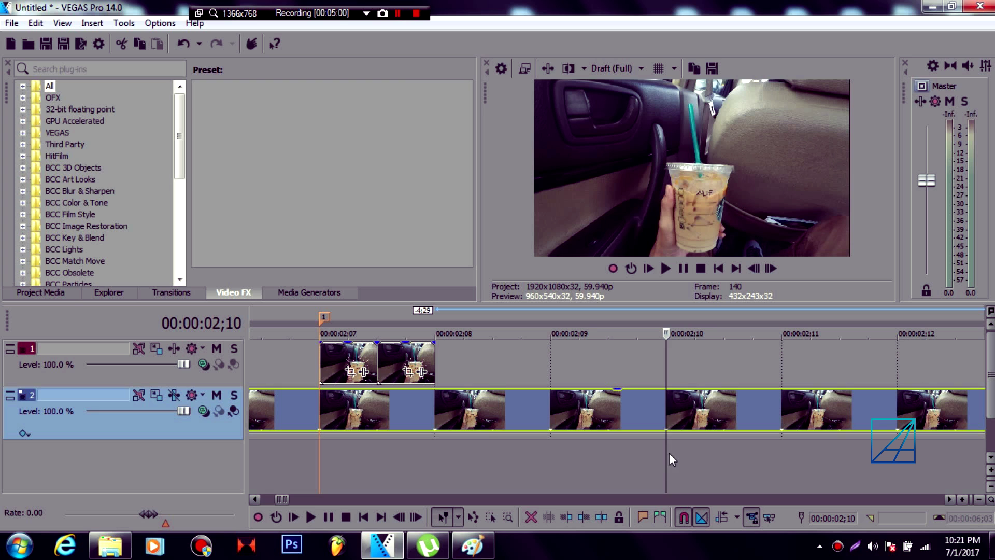
pyautogui.click(667, 435)
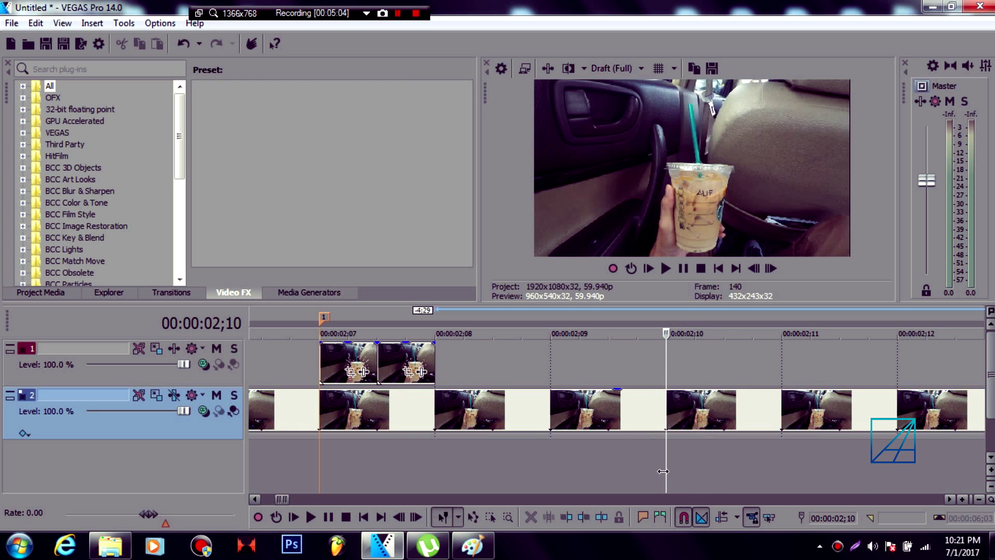
pyautogui.moveTo(663, 471); pyautogui.dragTo(898, 469)
pyautogui.hscroll(3, 866, 472)
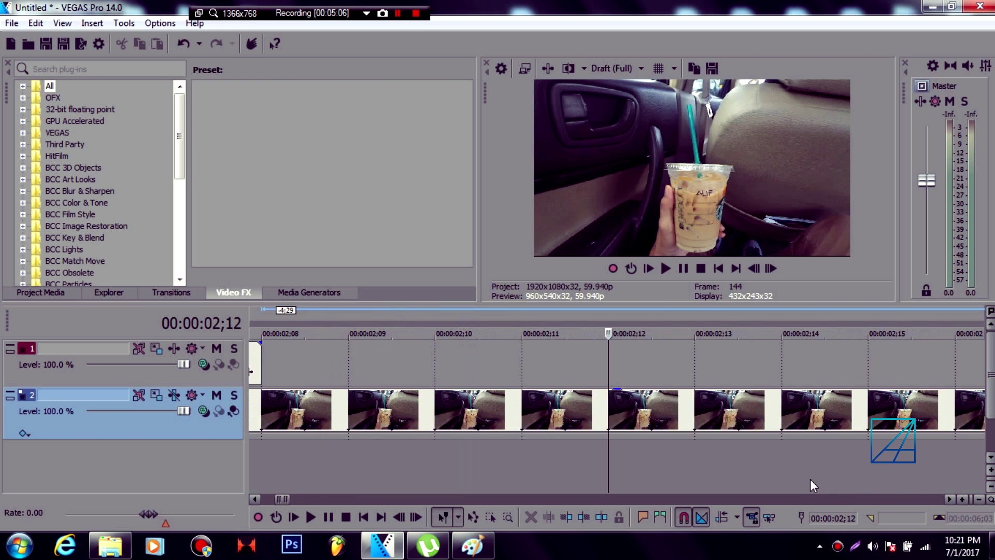
pyautogui.scroll(-3, 737, 440)
pyautogui.scroll(2, 421, 393)
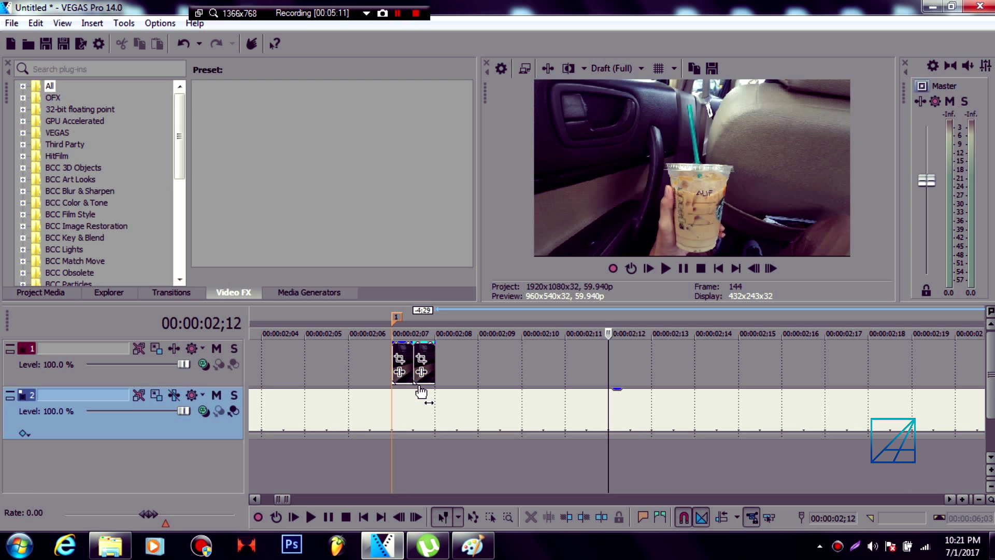
pyautogui.click(399, 412)
pyautogui.scroll(1, 596, 471)
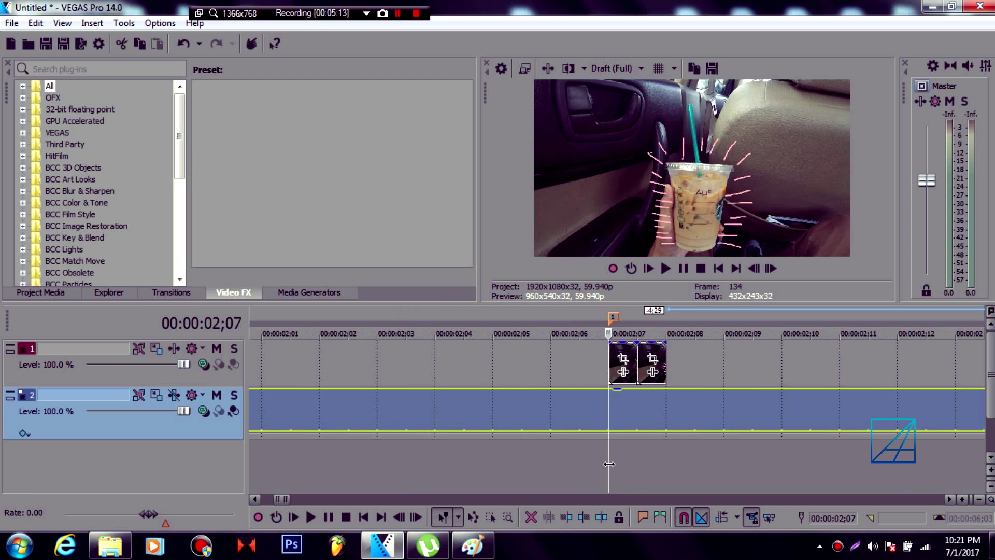
pyautogui.click(667, 465)
pyautogui.click(707, 455)
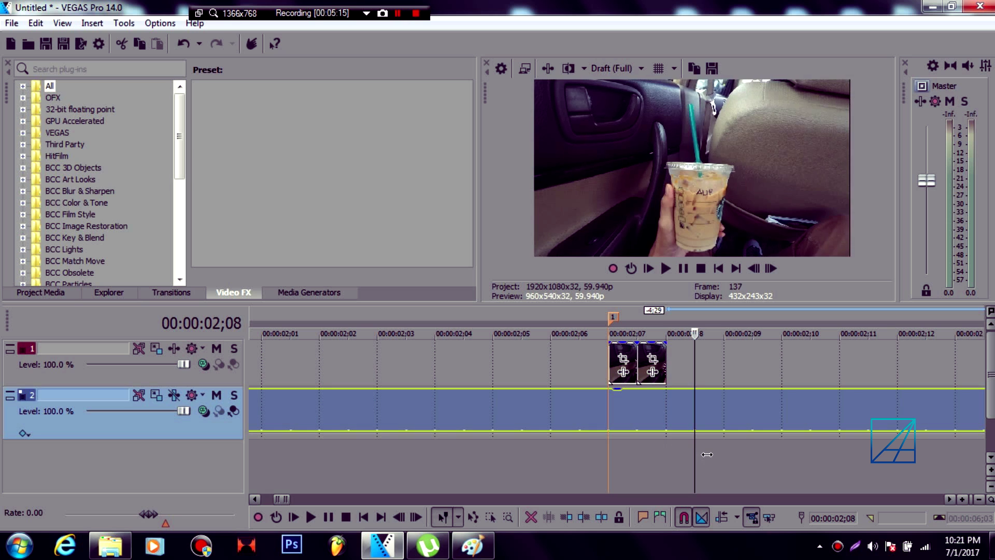
pyautogui.click(726, 454)
pyautogui.click(782, 453)
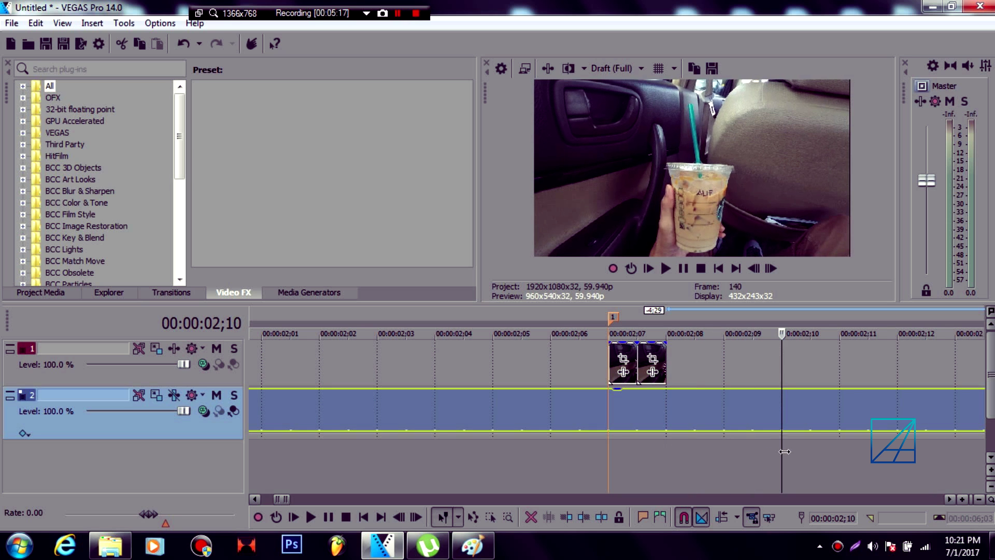
pyautogui.click(837, 463)
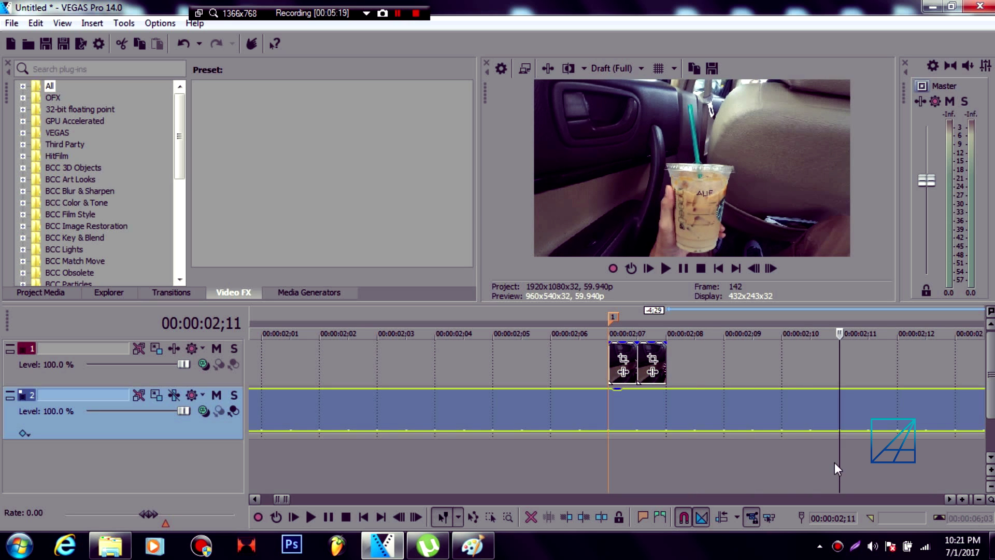
# - Examine the frame spacing on both sides of marker 1, checking the frames between 00:00:02;06 and 00:00:02;10
pyautogui.scroll(-4, 723, 444)
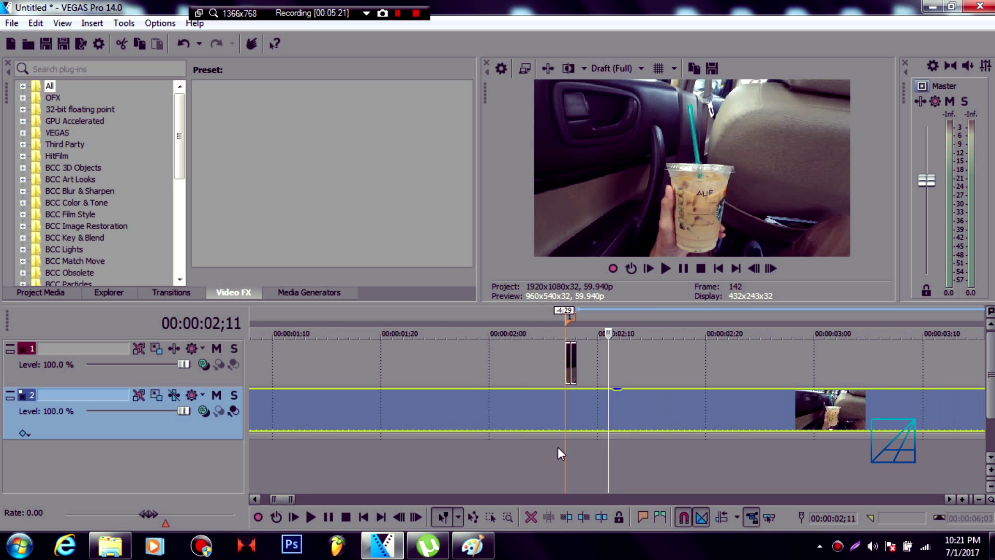
pyautogui.scroll(4, 620, 425)
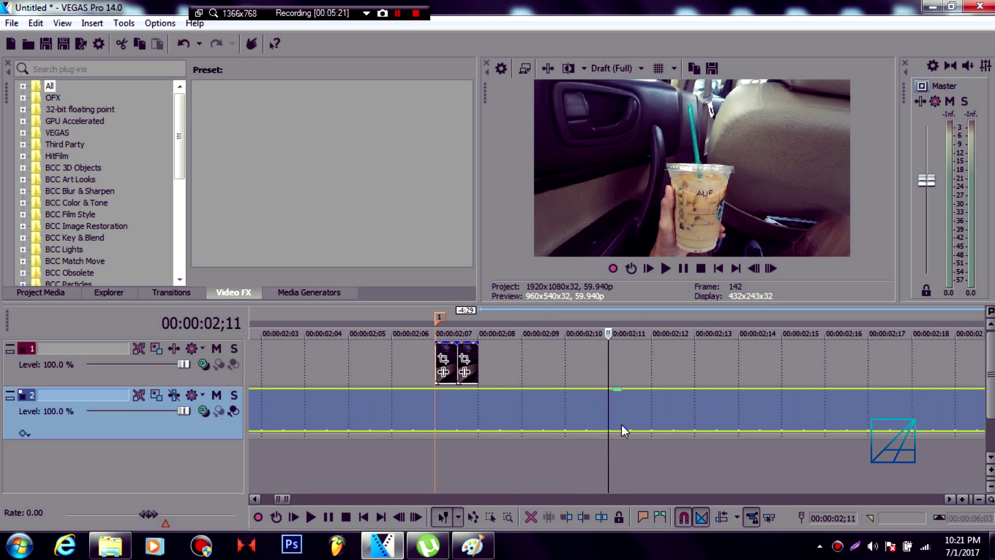
pyautogui.click(455, 421)
pyautogui.click(518, 421)
pyautogui.click(555, 437)
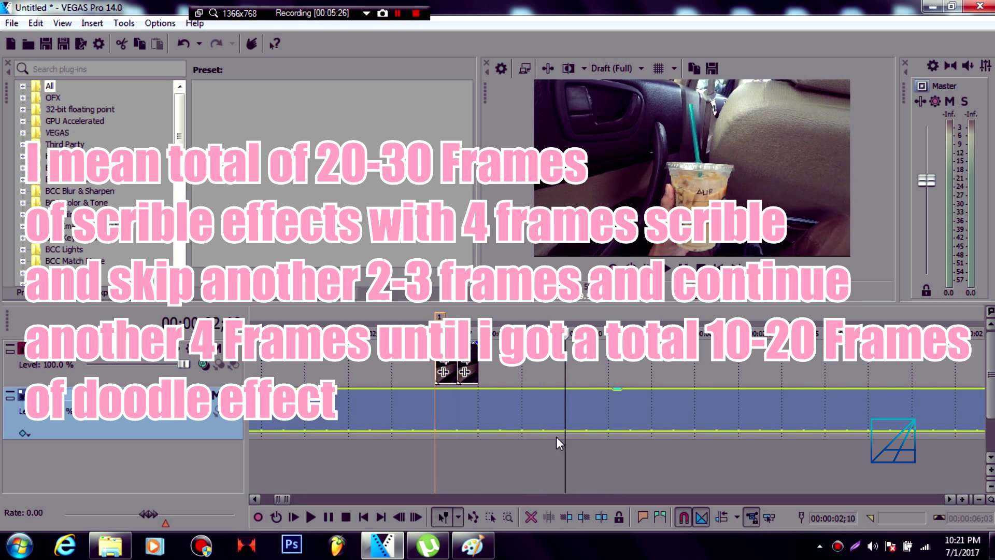
pyautogui.click(391, 416)
pyautogui.scroll(-2, 465, 455)
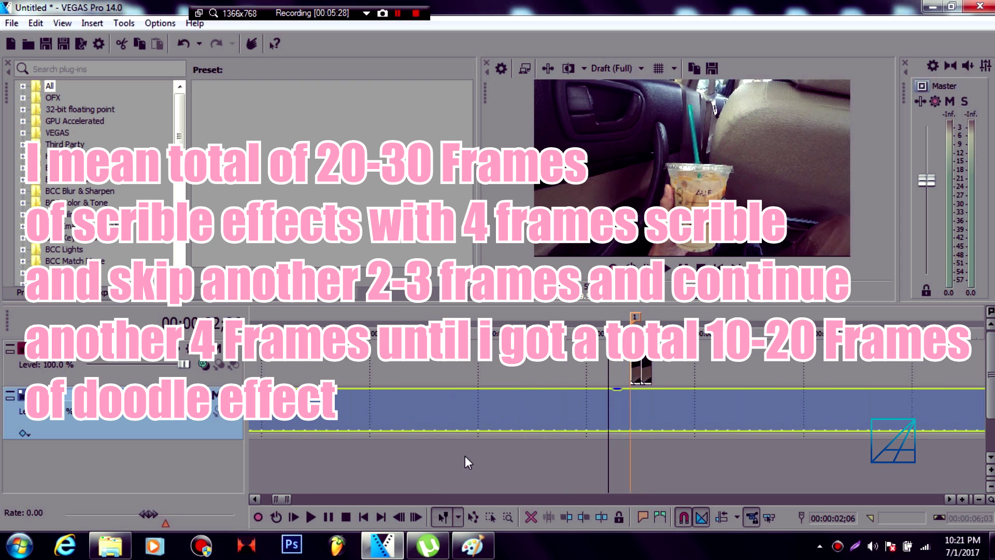
pyautogui.scroll(2, 465, 455)
pyautogui.click(637, 449)
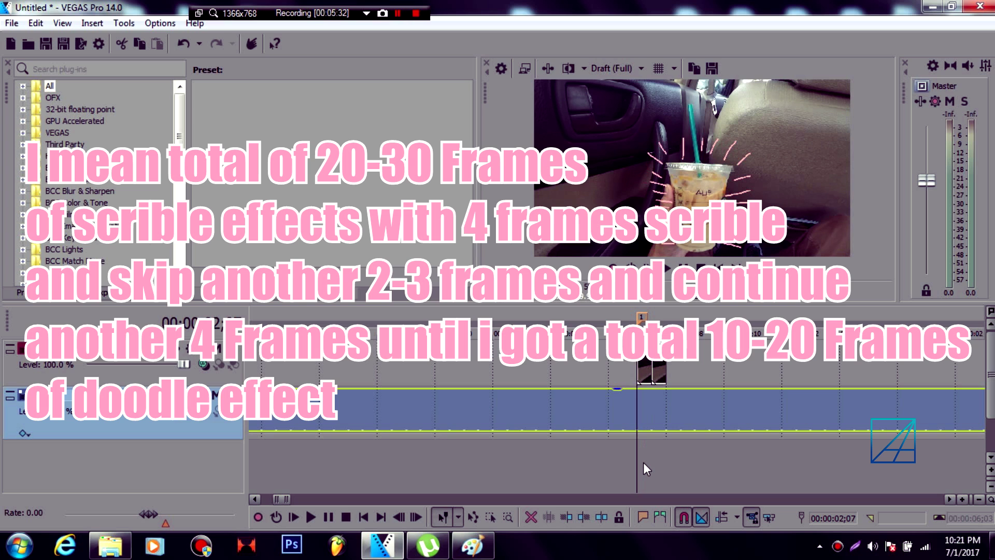
pyautogui.click(609, 415)
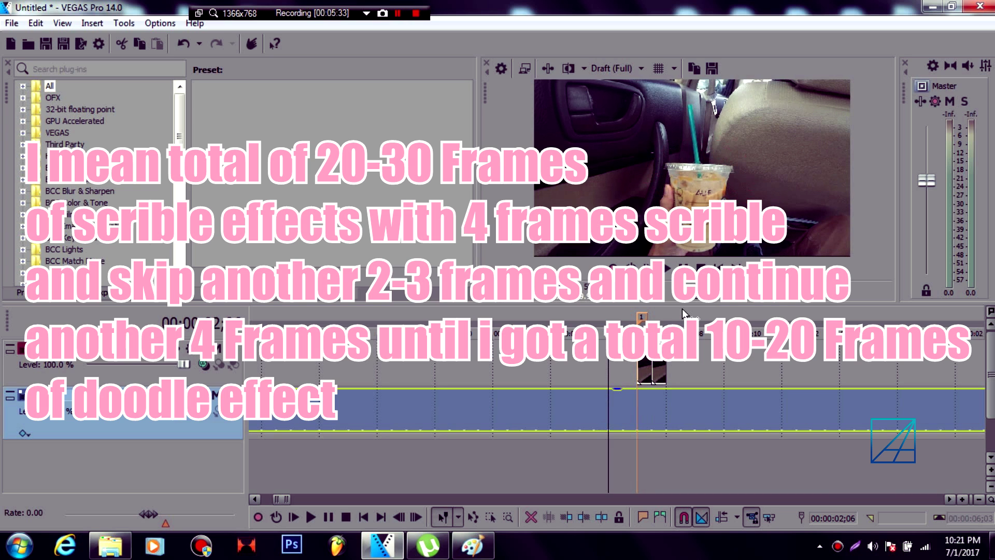
pyautogui.scroll(-1, 674, 415)
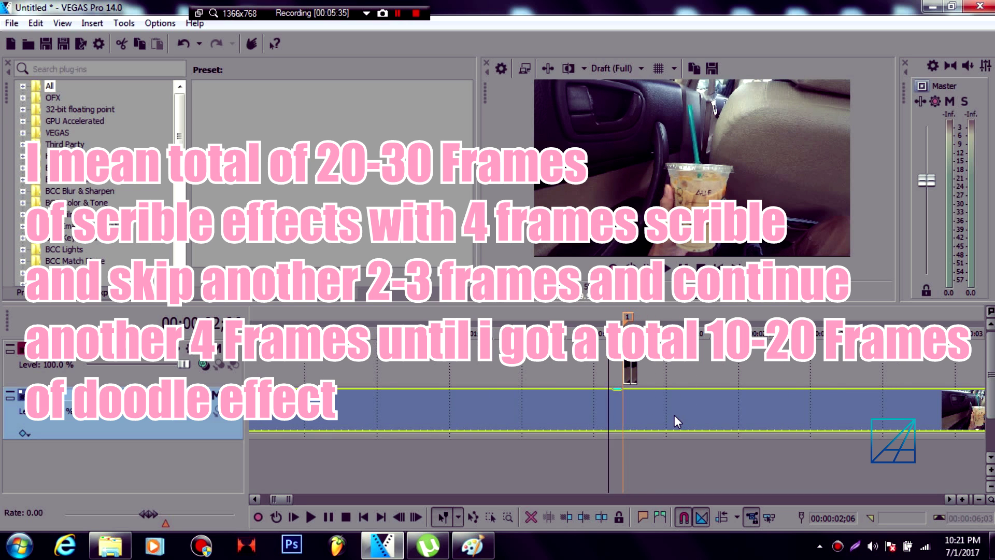
pyautogui.scroll(2, 676, 419)
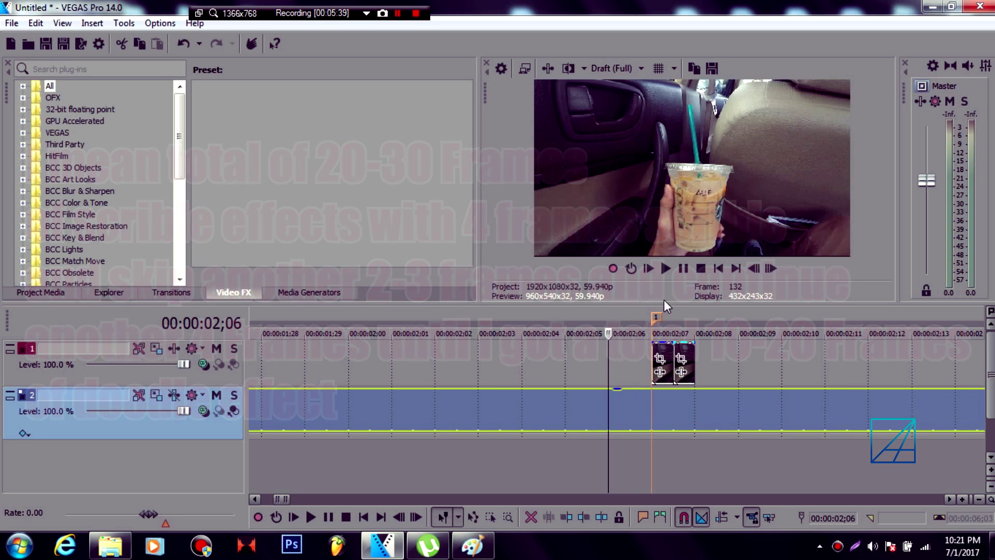
# - Play the timeline from 00:00:02;06 to preview the two drawn frames in motion, and stop playback
pyautogui.click(666, 268)
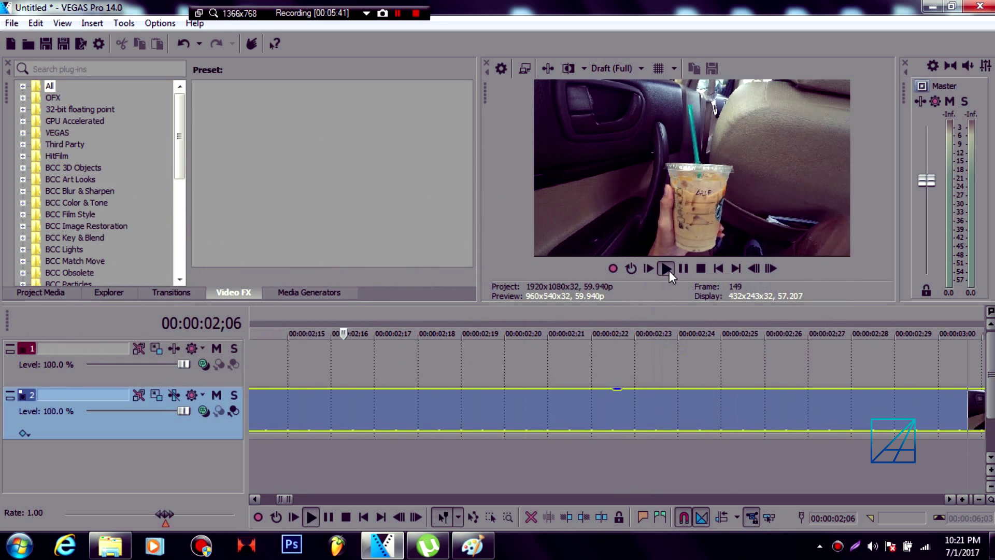
pyautogui.scroll(-3, 584, 395)
pyautogui.click(666, 265)
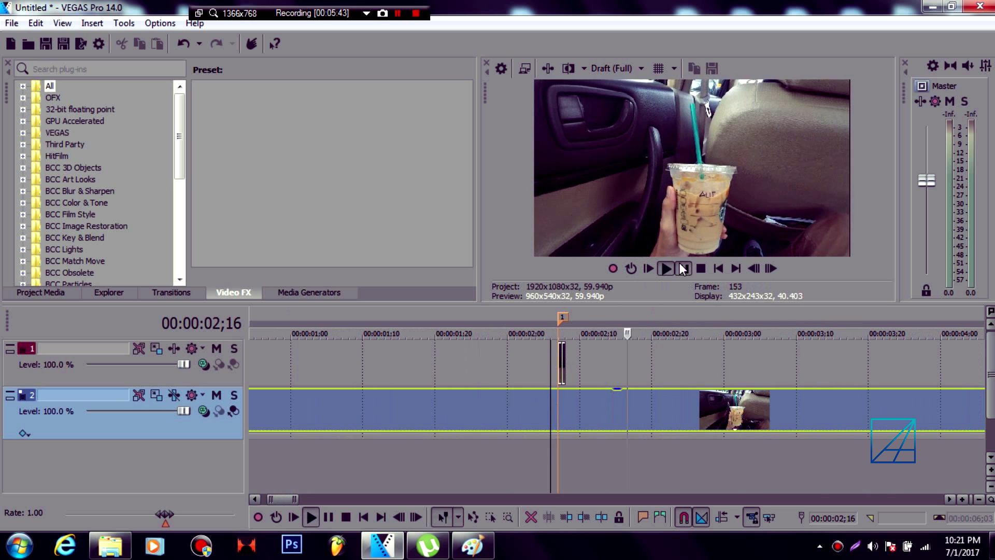
pyautogui.press('space')
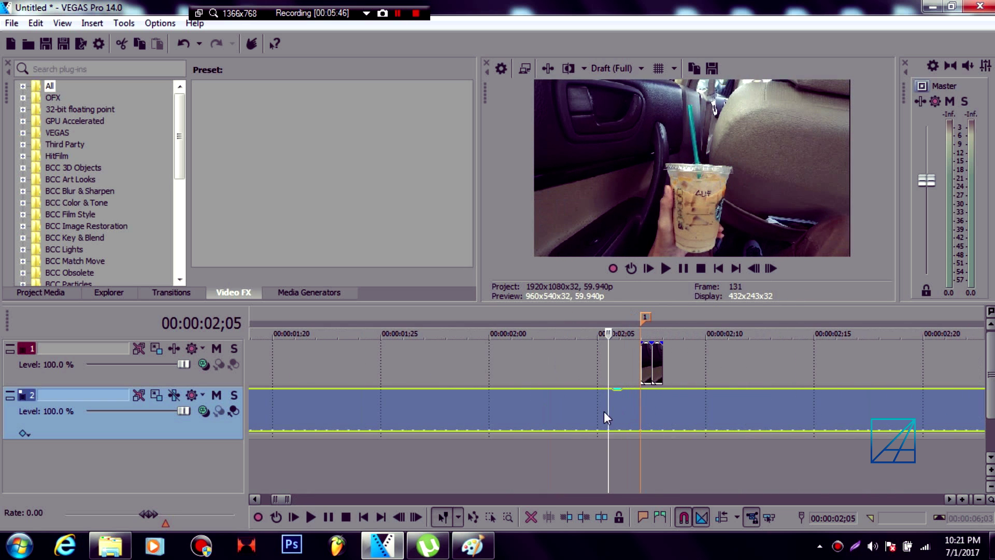
# - Examine the whole cup clip in relation to the two drawn images, ending with the playhead at marker 1
pyautogui.click(605, 412)
pyautogui.scroll(3, 735, 413)
pyautogui.click(811, 424)
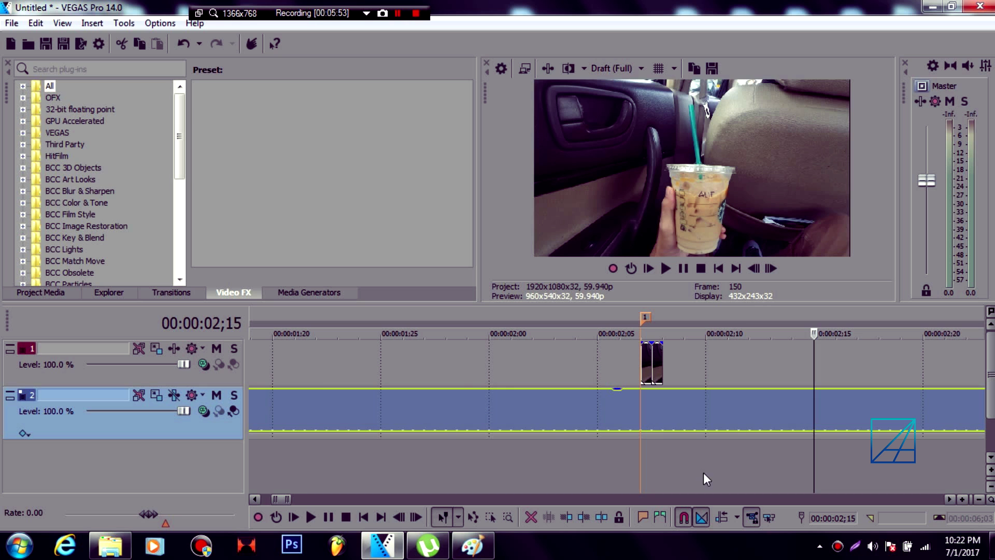
pyautogui.scroll(-3, 736, 434)
pyautogui.scroll(3, 736, 434)
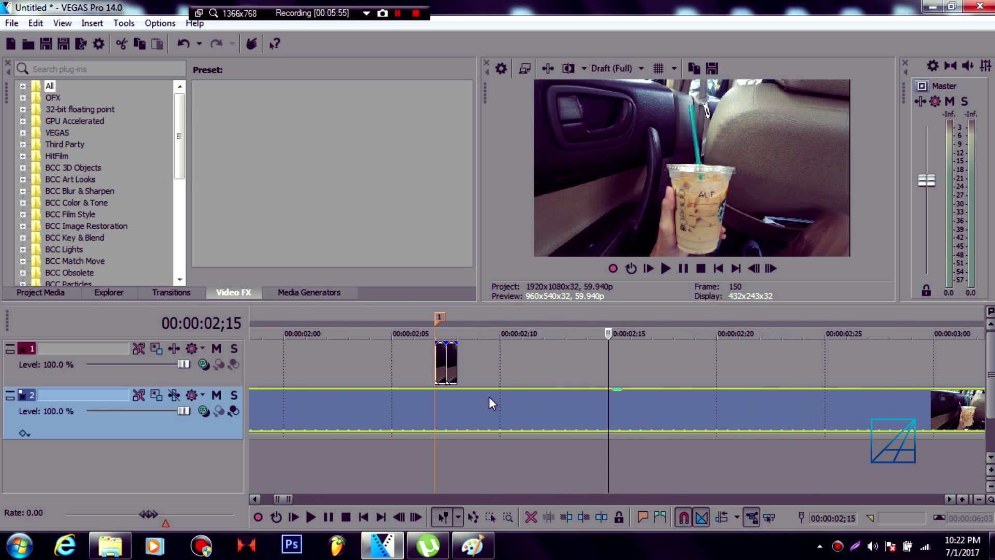
pyautogui.scroll(-4, 484, 395)
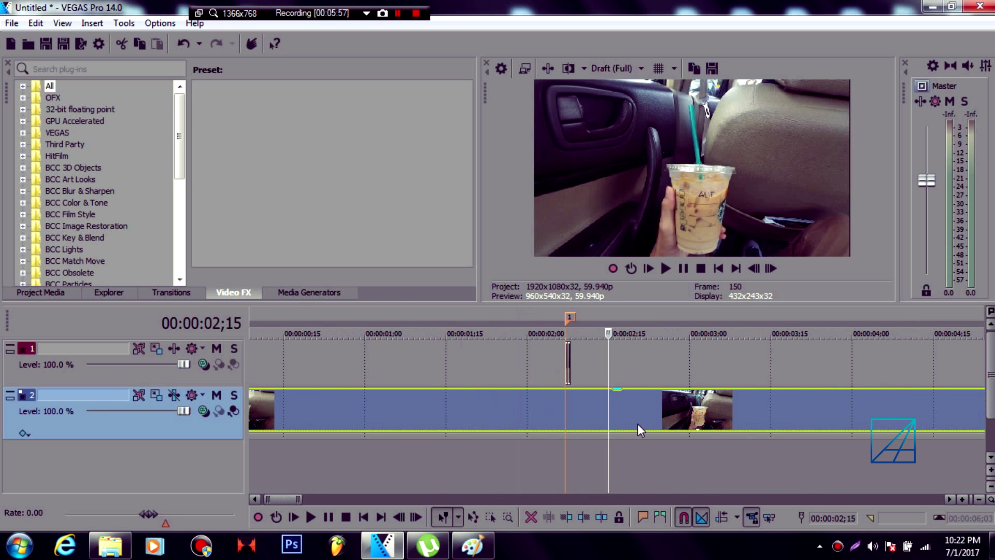
pyautogui.click(508, 422)
pyautogui.scroll(2, 730, 424)
pyautogui.scroll(5, 730, 430)
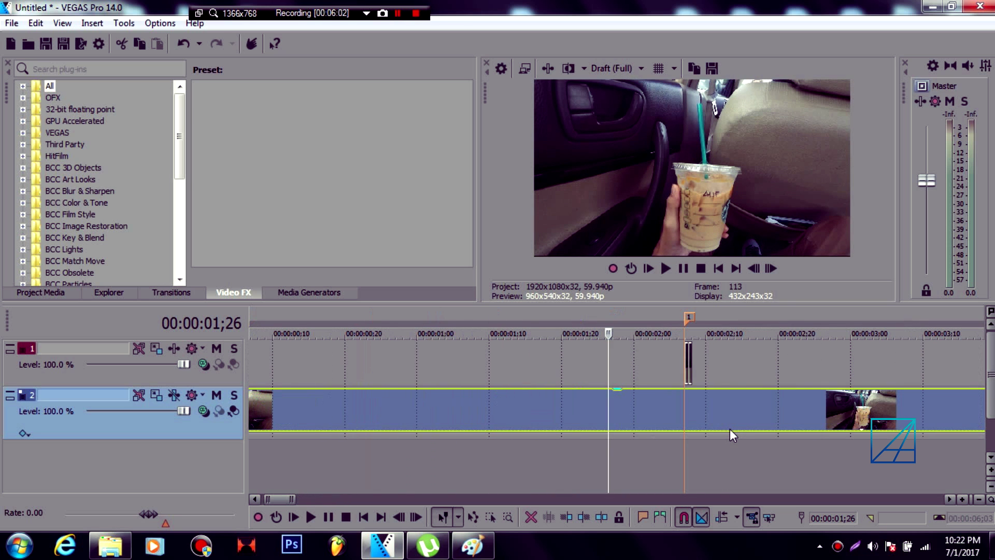
pyautogui.scroll(-5, 633, 435)
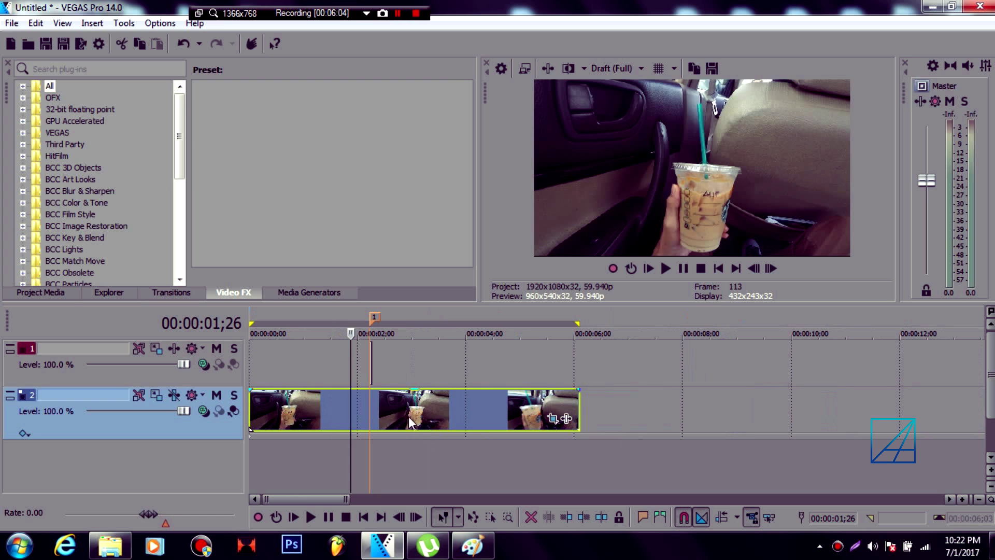
pyautogui.click(371, 407)
pyautogui.scroll(6, 617, 421)
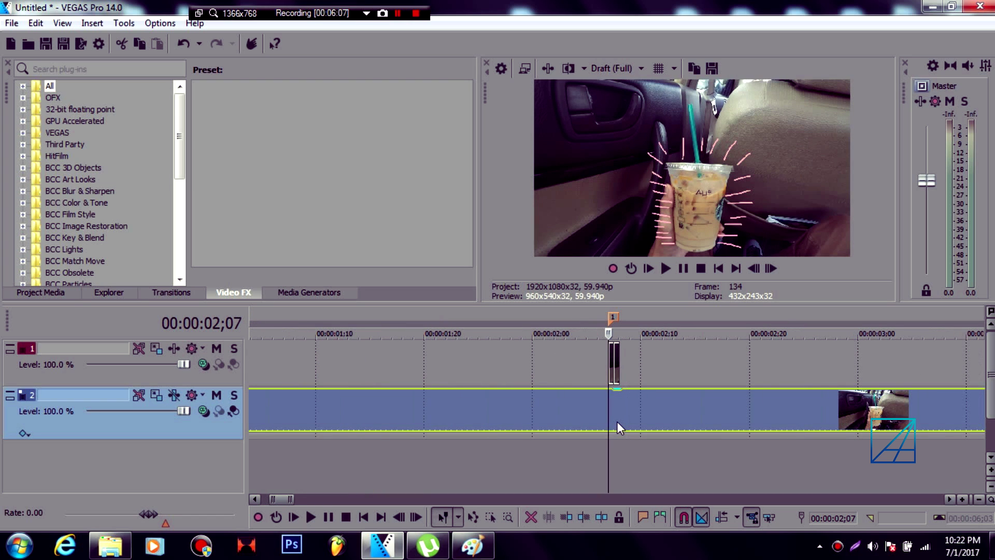
pyautogui.scroll(4, 617, 421)
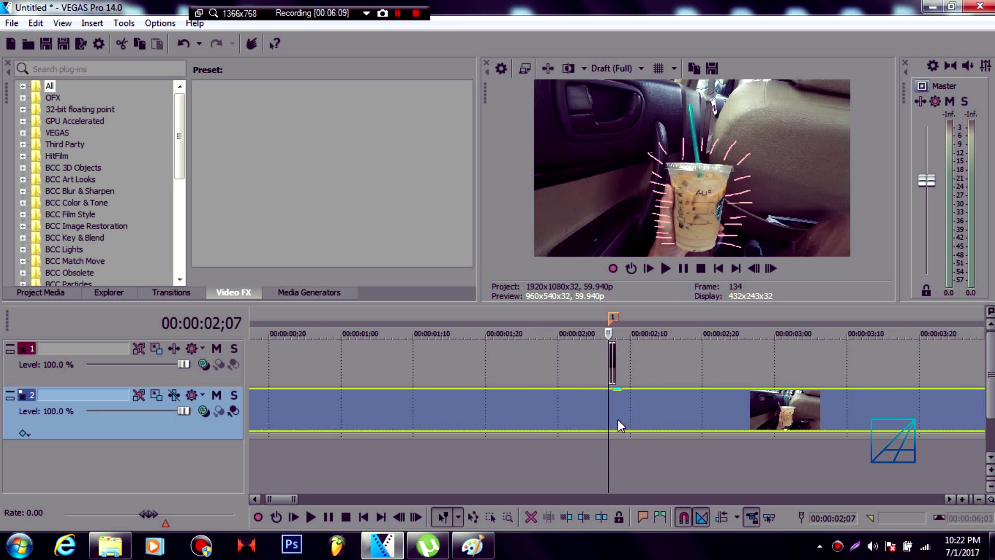
# - Enable the Color Corrector in track 2's Video Track FX and compare the frame before marker 1 with the first drawn image
pyautogui.click(172, 395)
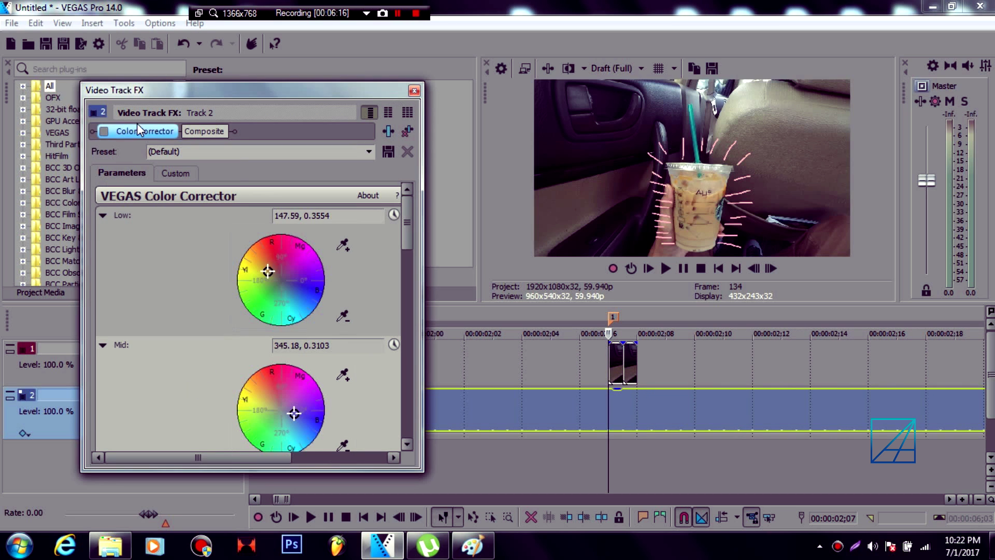
pyautogui.click(104, 131)
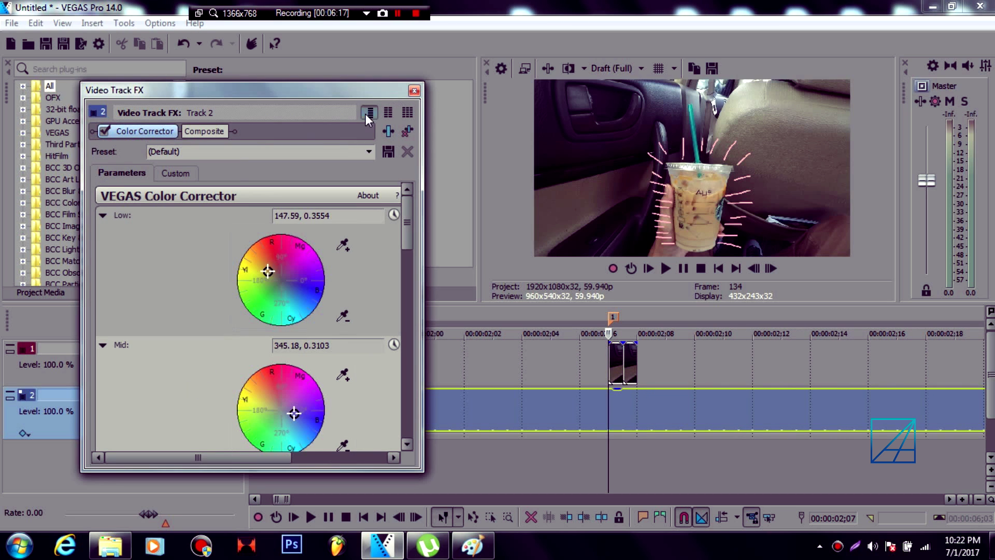
pyautogui.click(413, 91)
pyautogui.click(594, 406)
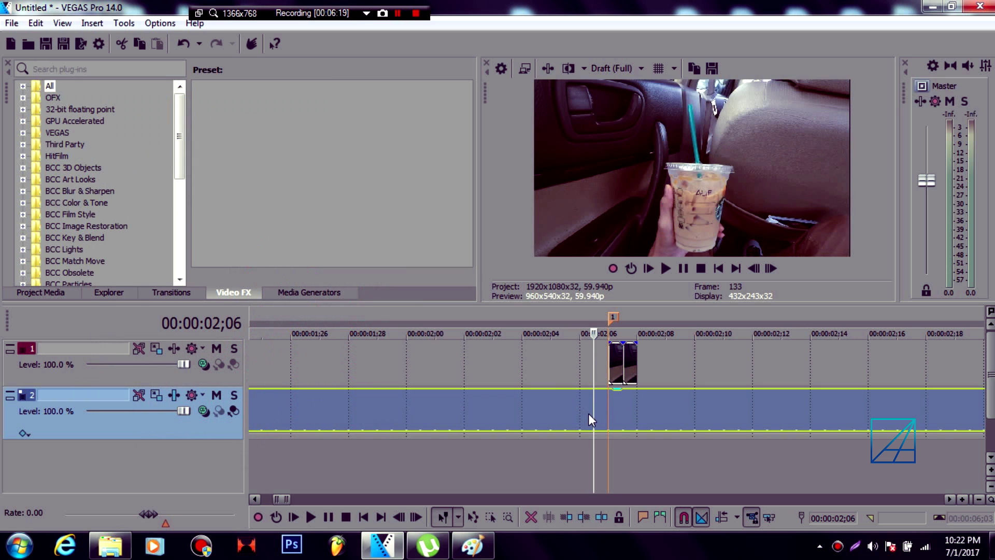
pyautogui.moveTo(570, 421); pyautogui.dragTo(615, 432)
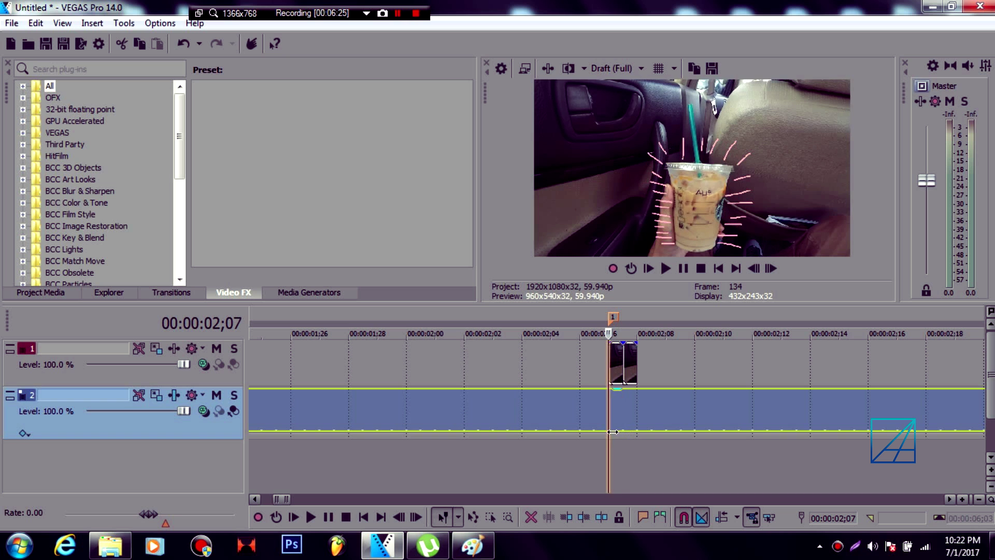
# - Split the cup clip on track 2 at 00:00:02;07 and 00:00:02;08 and delete the section beneath the two drawn images
pyautogui.scroll(5, 686, 444)
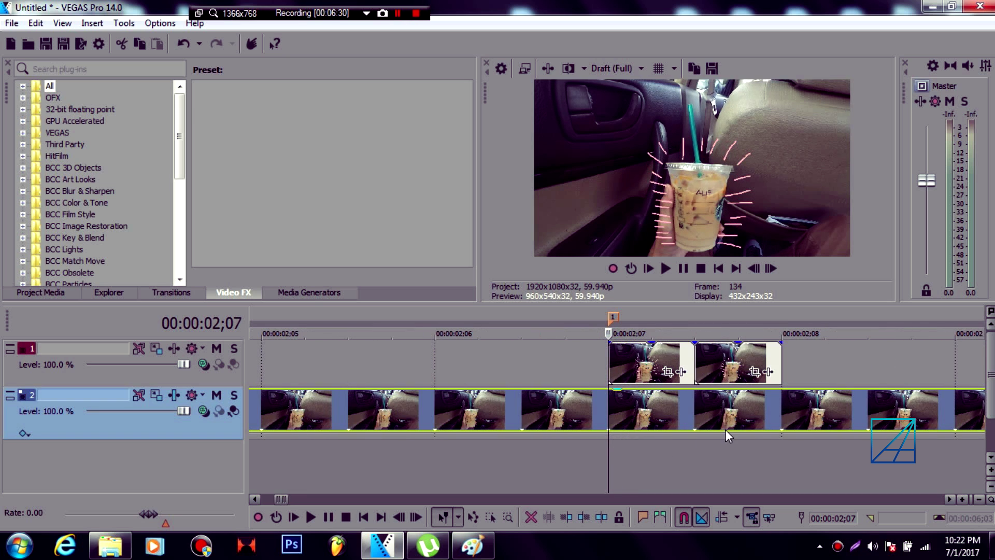
pyautogui.press('s')
pyautogui.click(779, 408)
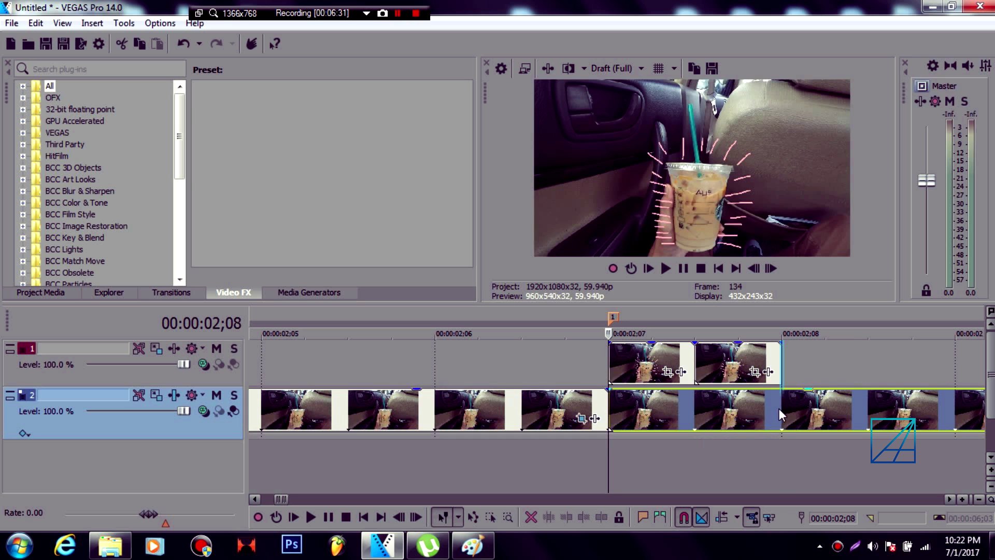
pyautogui.press('s')
pyautogui.click(708, 414)
pyautogui.press('Delete')
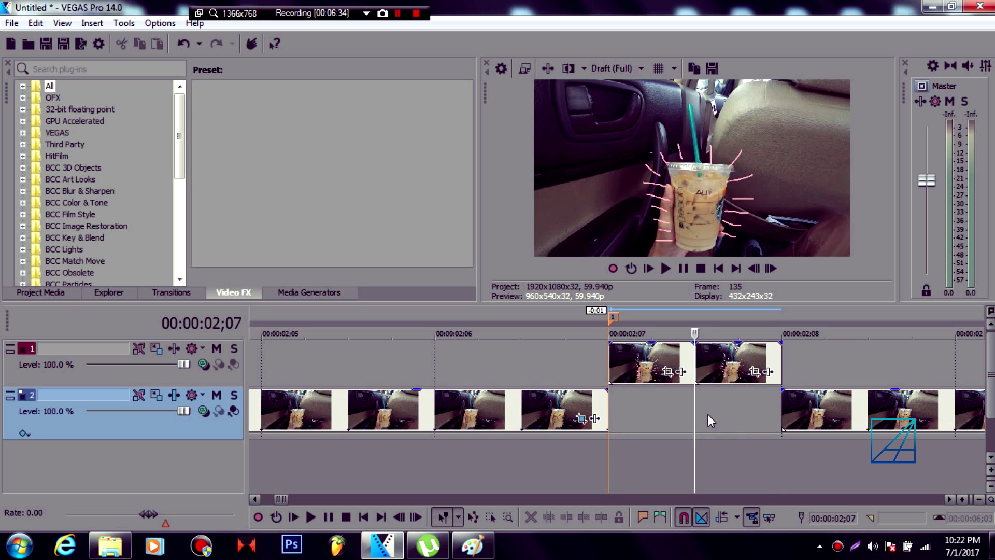
# - Move the two drawn images from track 1 straight down into the gap in the cup clip on track 2
pyautogui.moveTo(652, 371); pyautogui.dragTo(652, 417)
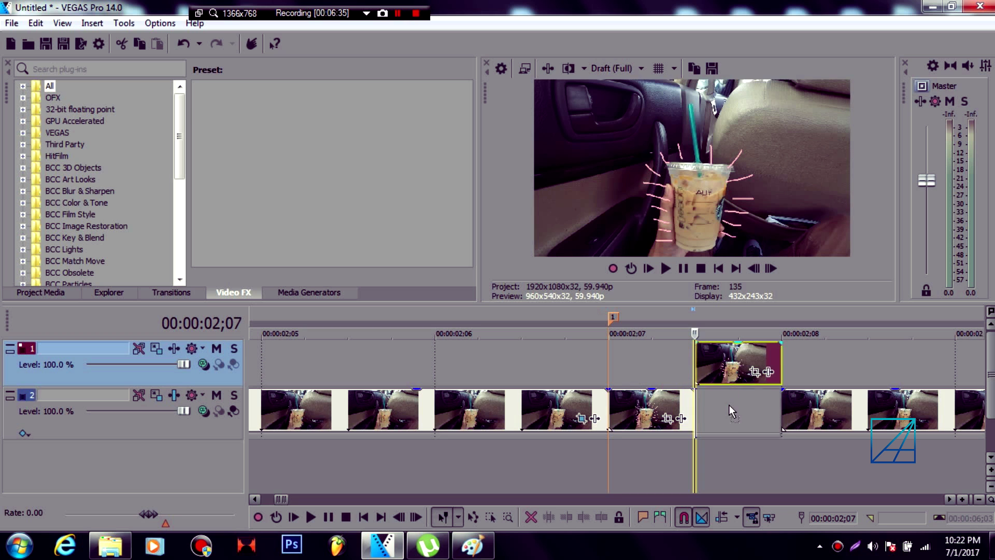
pyautogui.moveTo(731, 371); pyautogui.dragTo(731, 417)
pyautogui.scroll(-3, 736, 419)
# - Scrub the cup clip on track 2 around the inserted drawn frames, between 00:00:01;25 and 00:00:02;08, then on to 00:00:03;08
pyautogui.click(516, 410)
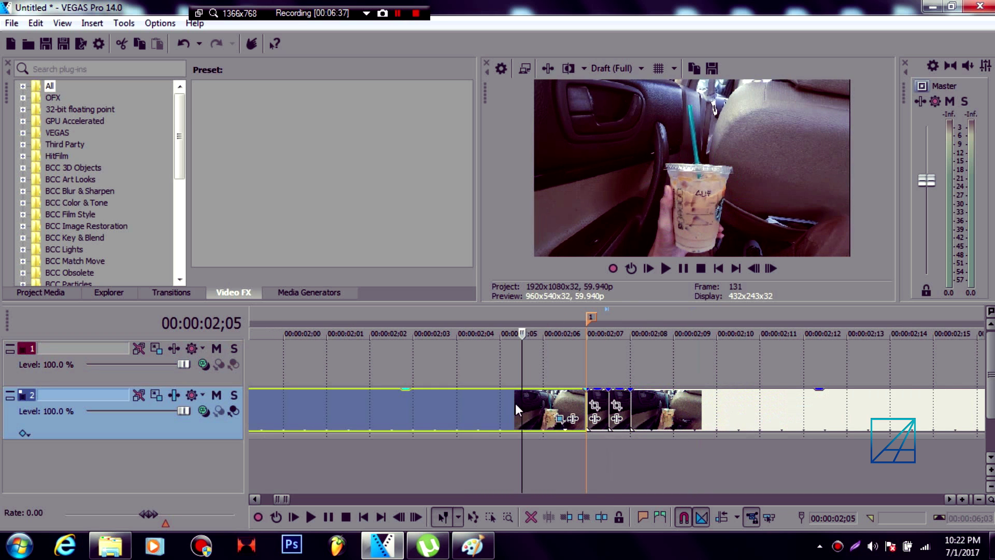
pyautogui.scroll(-2, 588, 450)
pyautogui.press('Right')
pyautogui.press('Right')
pyautogui.press('Right')
pyautogui.press('Right')
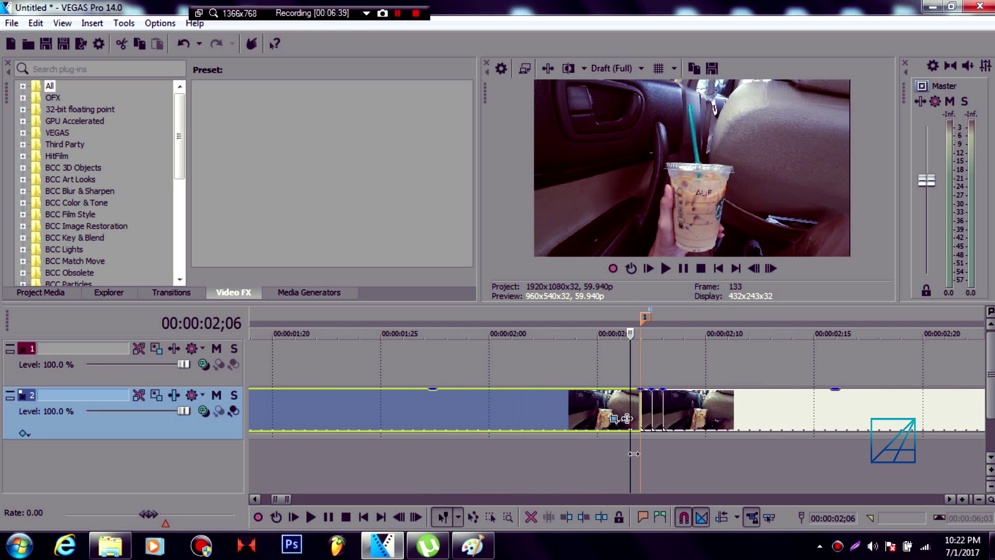
pyautogui.press('Left')
pyautogui.press('Left')
pyautogui.press('Left')
pyautogui.press('Left')
pyautogui.press('Left')
pyautogui.press('Left')
pyautogui.press('Left')
pyautogui.press('Left')
pyautogui.press('Left')
pyautogui.press('Left')
pyautogui.press('Left')
pyautogui.press('Left')
pyautogui.press('Left')
pyautogui.press('Left')
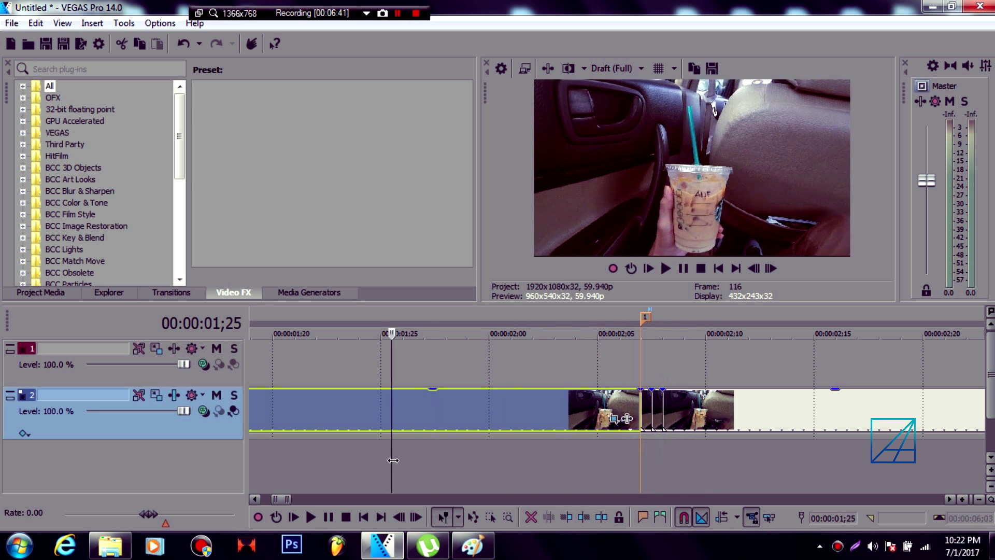
pyautogui.press('Right')
pyautogui.press('Right')
pyautogui.press('Right')
pyautogui.press('Right')
pyautogui.press('Right')
pyautogui.press('Right')
pyautogui.press('Right')
pyautogui.press('Right')
pyautogui.press('Right')
pyautogui.press('Right')
pyautogui.press('Right')
pyautogui.press('Right')
pyautogui.press('Right')
pyautogui.scroll(-1, 158, 407)
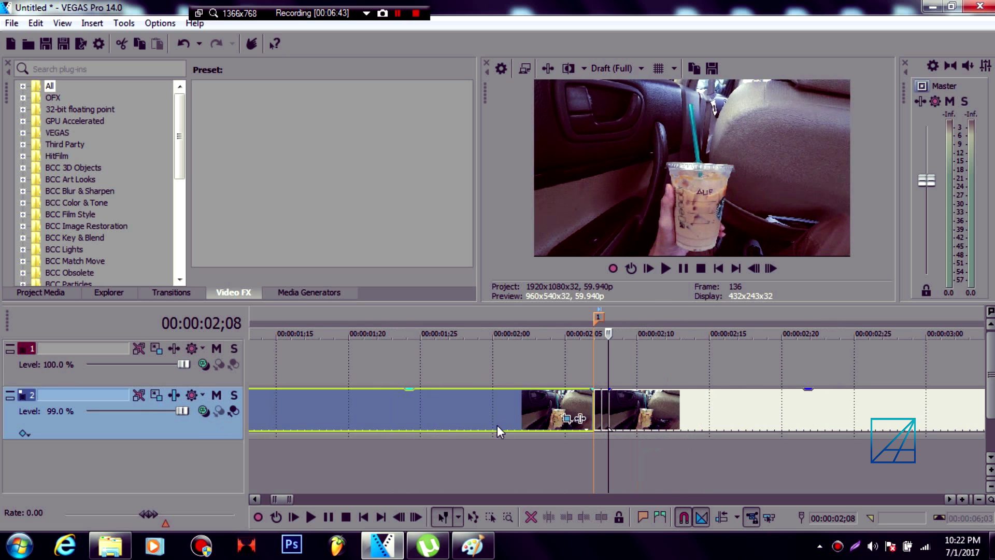
pyautogui.press('Down')
pyautogui.scroll(-4, 587, 459)
pyautogui.scroll(2, 534, 464)
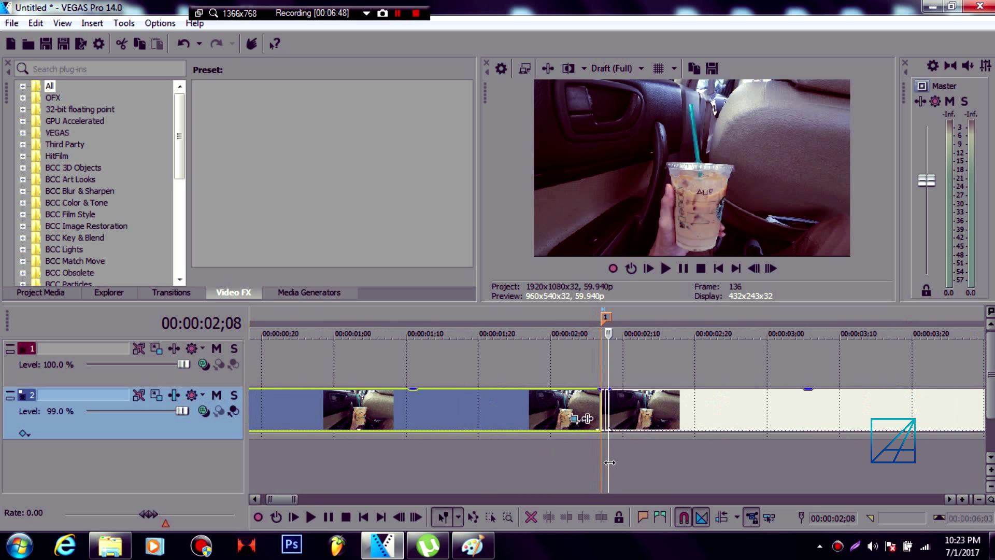
pyautogui.moveTo(606, 463); pyautogui.dragTo(826, 466)
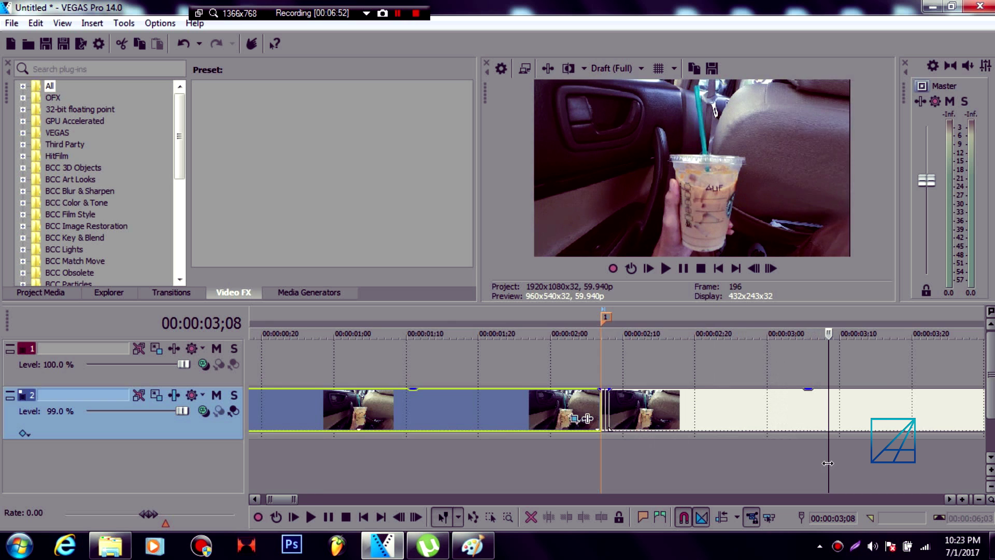
pyautogui.scroll(-3, 817, 464)
pyautogui.click(718, 418)
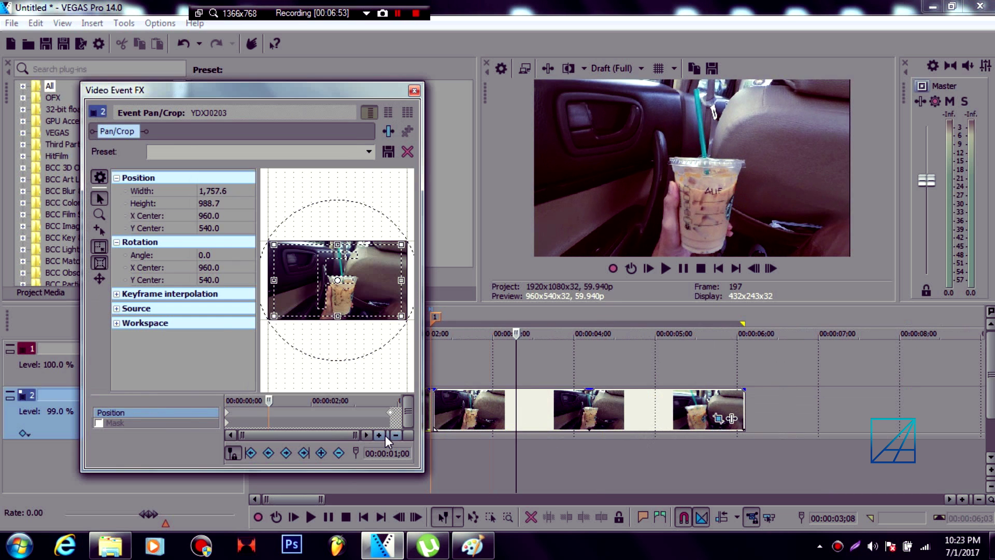
pyautogui.click(414, 91)
# - Review the whole cup clip on track 2 and place the playhead at 00:00:01;17, before marker 1
pyautogui.scroll(-2, 581, 381)
pyautogui.scroll(3, 581, 382)
pyautogui.click(419, 400)
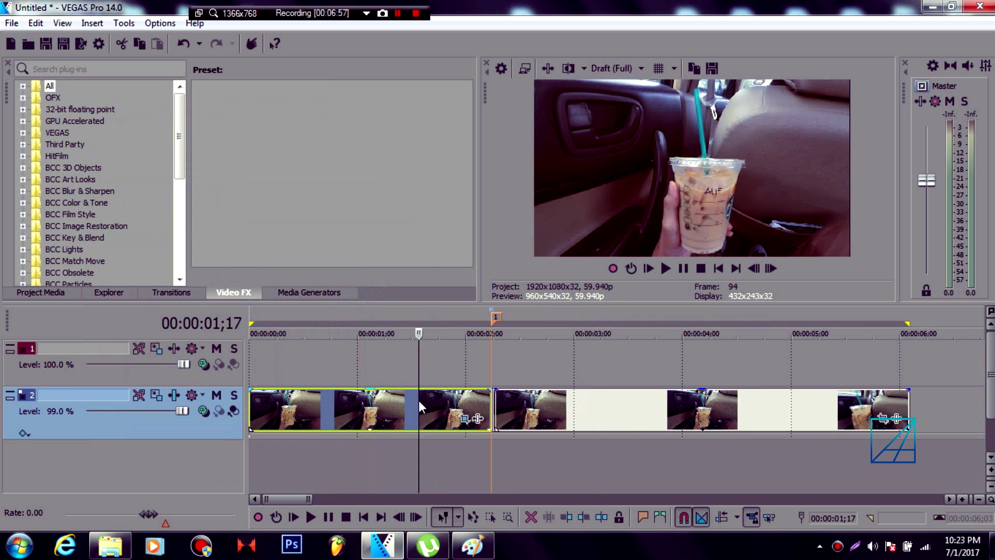